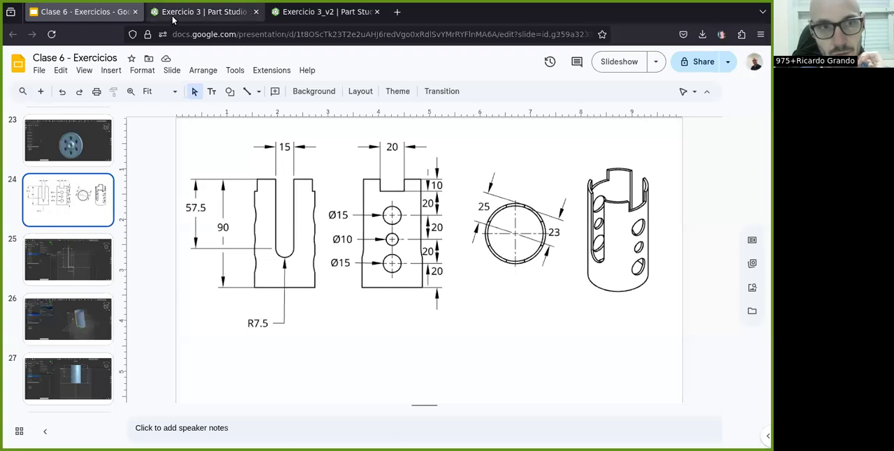
- Review the finished Exercicio 3 model against the slide drawing, close its document and return to the Clase 6 slides
left_click(202, 12)
mouse_move(350, 316)
right_mouse_down()
mouse_move(369, 307)
mouse_move(390, 243)
mouse_move(372, 322)
mouse_move(357, 340)
mouse_move(380, 311)
right_mouse_up()
left_click(66, 12)
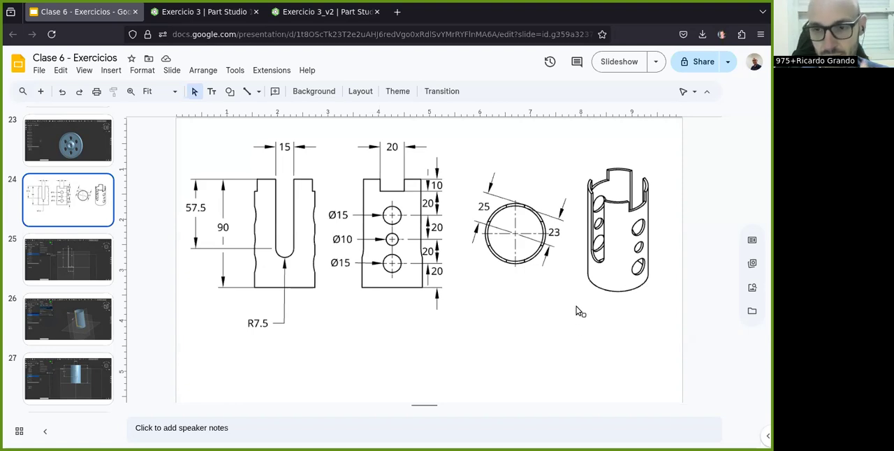
left_click(172, 13)
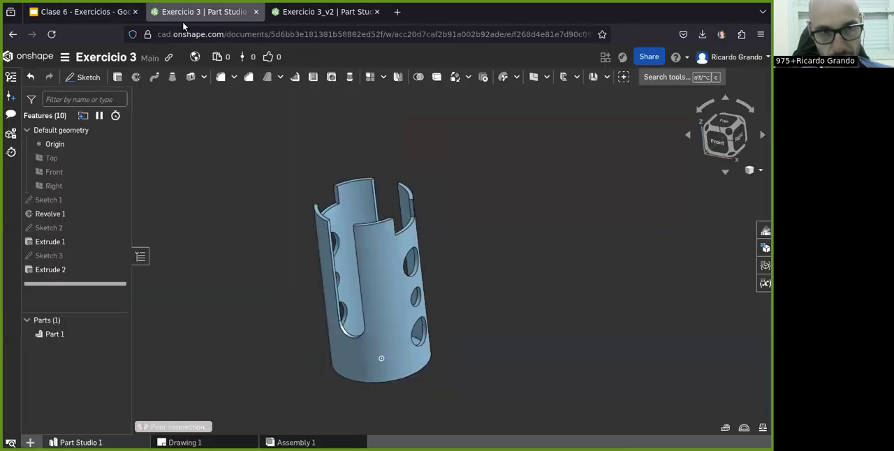
key("ctrl+w")
left_click(93, 14)
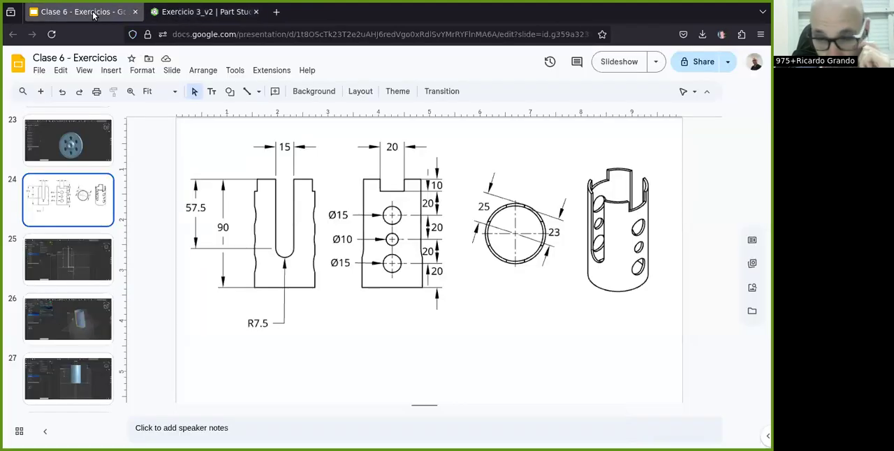
- Study the dimensioned cylinder drawing on slide 24, switching between the Exercicio 3_v2 part studio and the slides
left_click(173, 14)
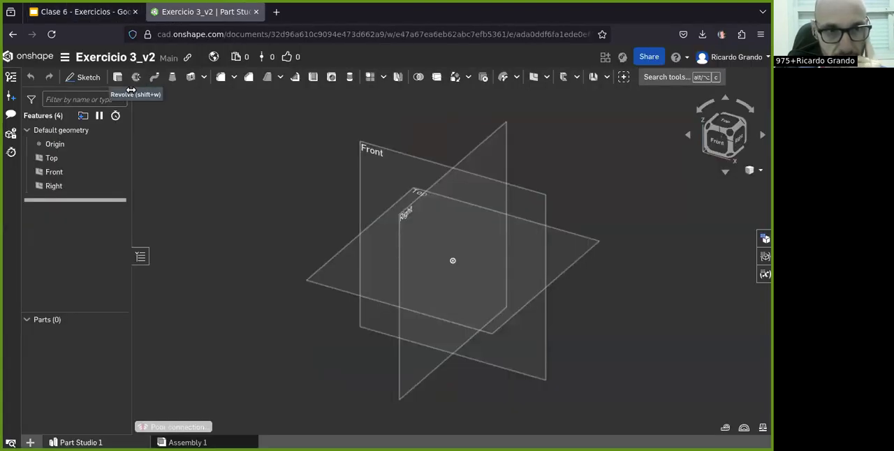
left_click(87, 14)
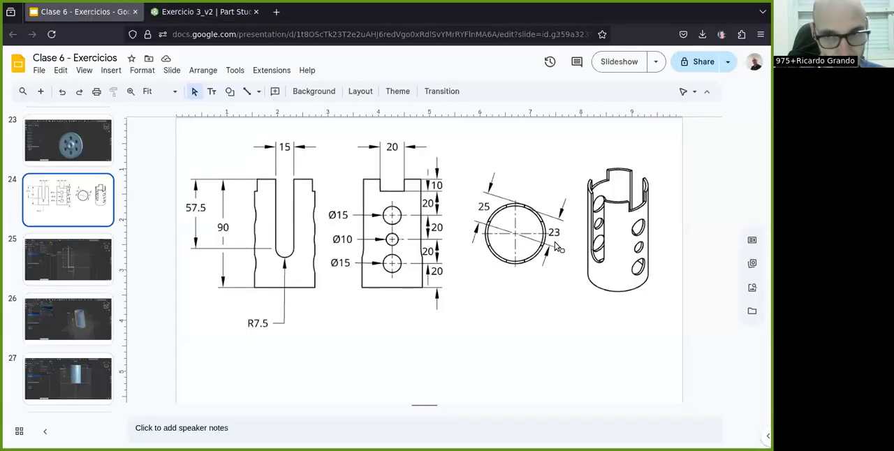
left_click(169, 14)
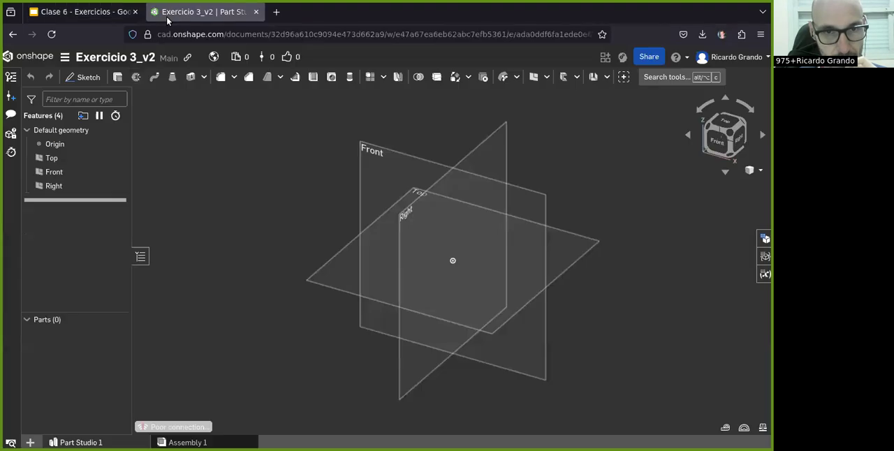
left_click(71, 12)
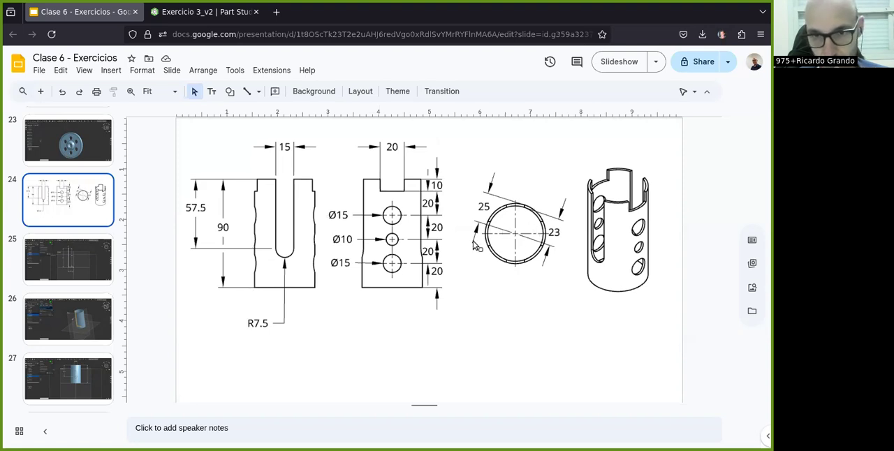
- In Exercicio 3_v2, sketch a closed thin L-shaped profile on the Front plane from the origin, with a base about 35 mm wide
left_click(162, 18)
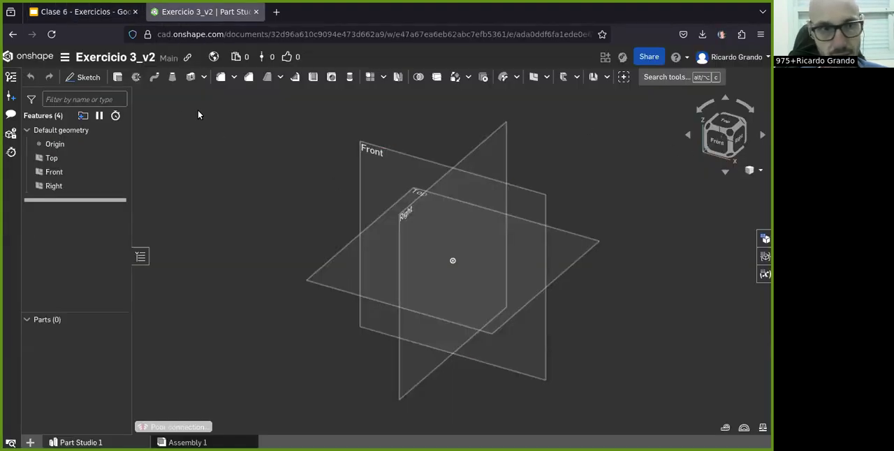
left_click(84, 77)
left_click(384, 159)
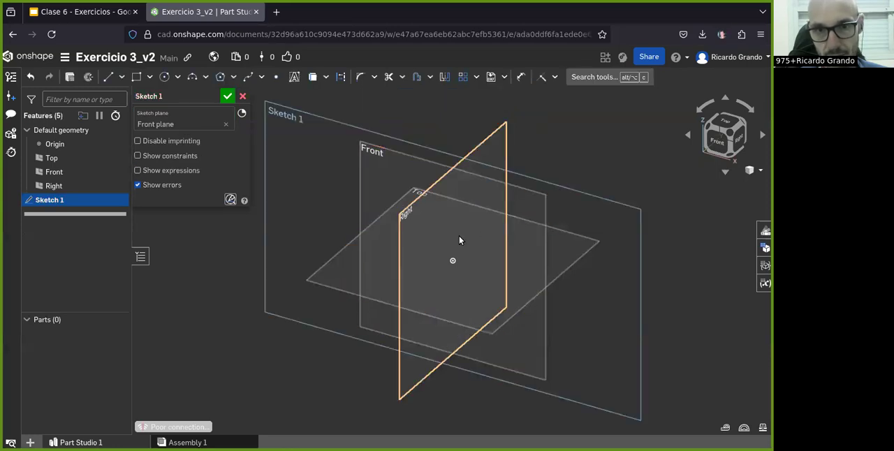
key("n")
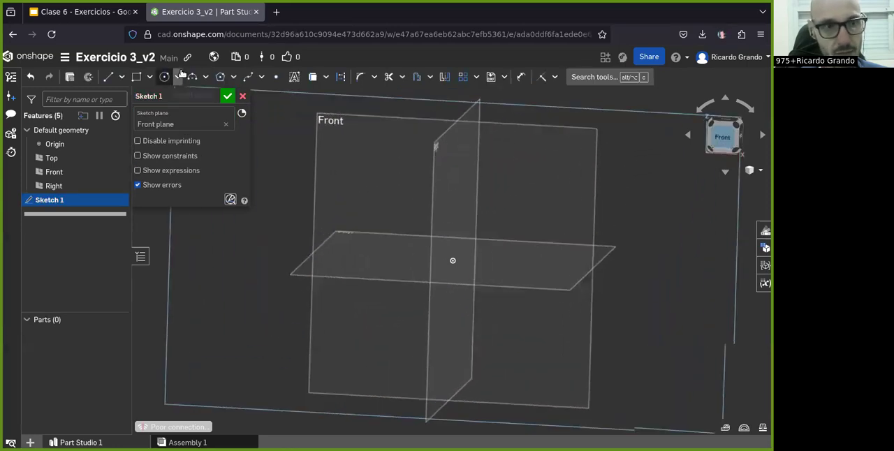
left_click(108, 78)
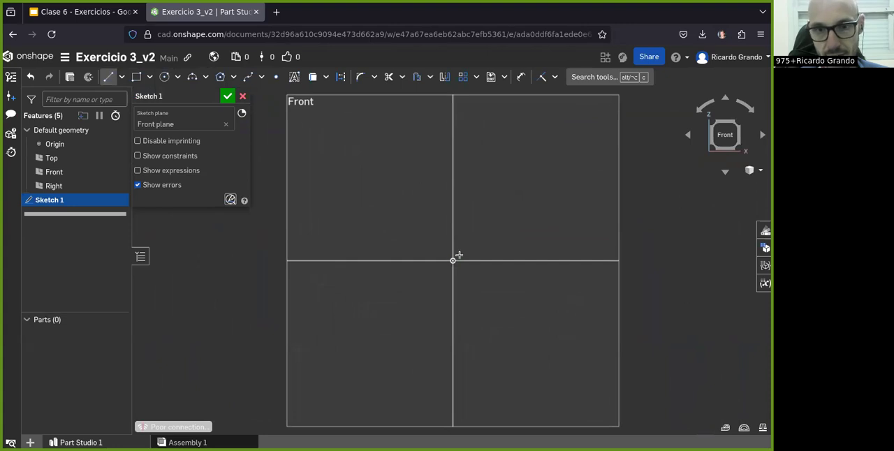
left_click(452, 260)
left_click(375, 259)
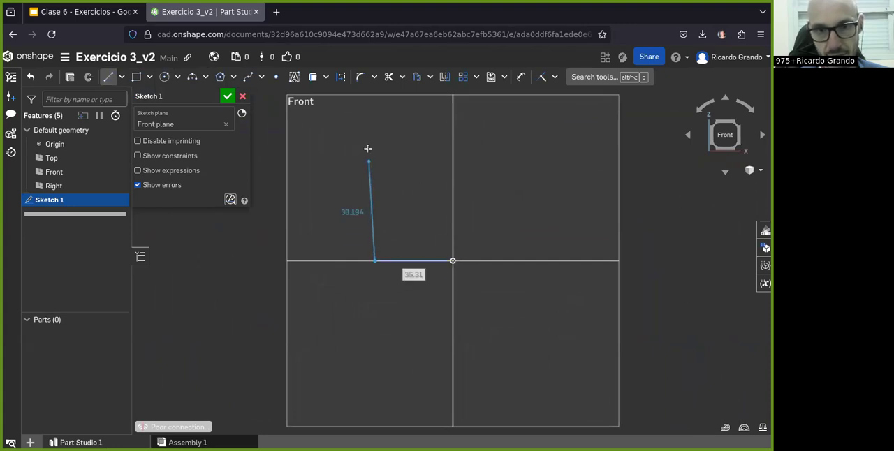
left_click(377, 102)
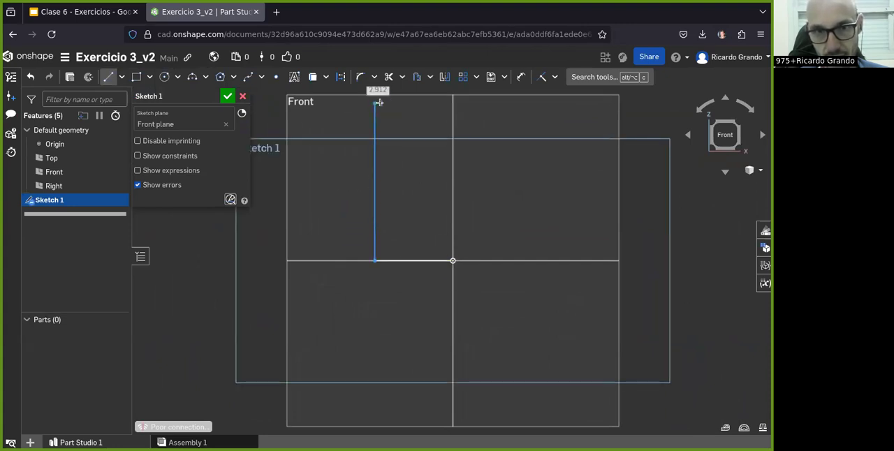
left_click(381, 250)
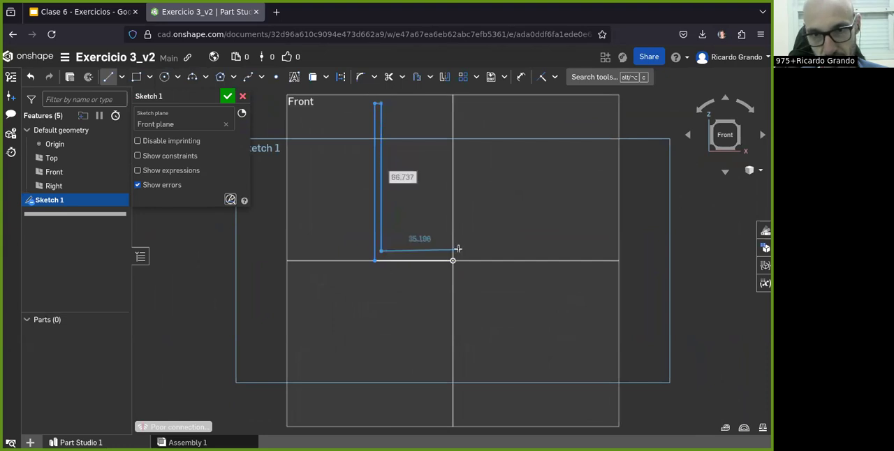
left_click(452, 251)
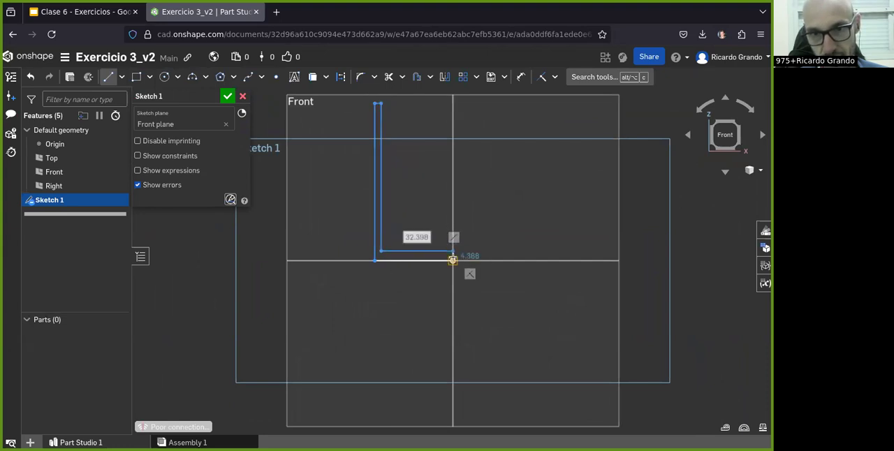
left_click(452, 260)
- Dimension the profile's outer bottom line at 25 mm
left_click(520, 77)
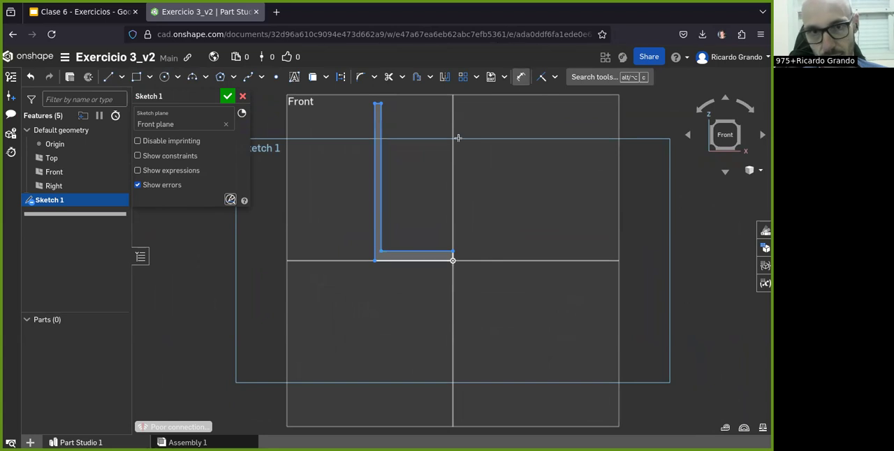
left_click(414, 259)
left_click(429, 320)
key("Return")
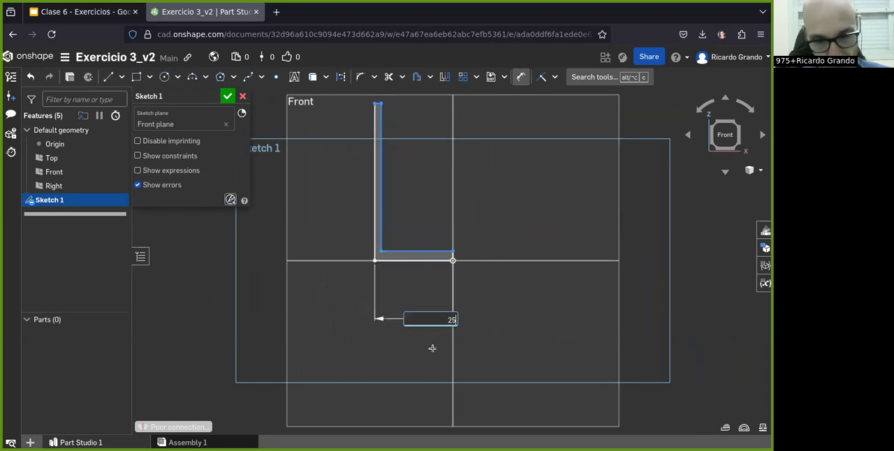
- Check the radii in the slide drawing and dimension the profile's inner floor line at 23 mm
left_click(82, 12)
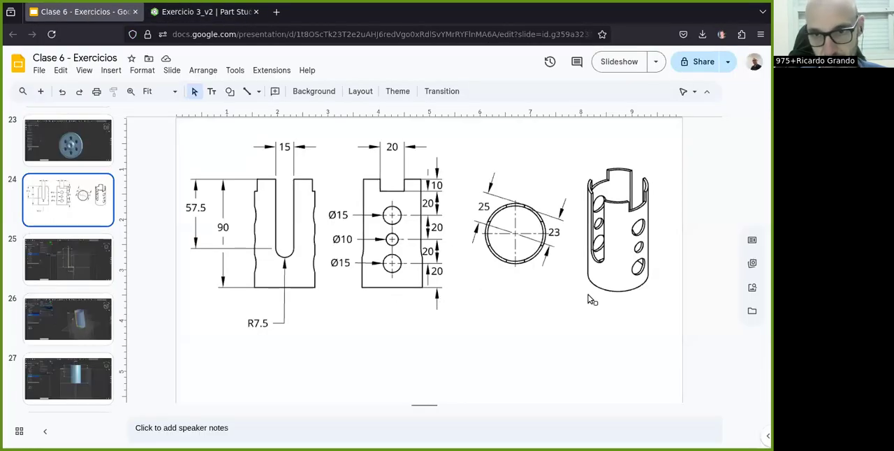
left_click(178, 14)
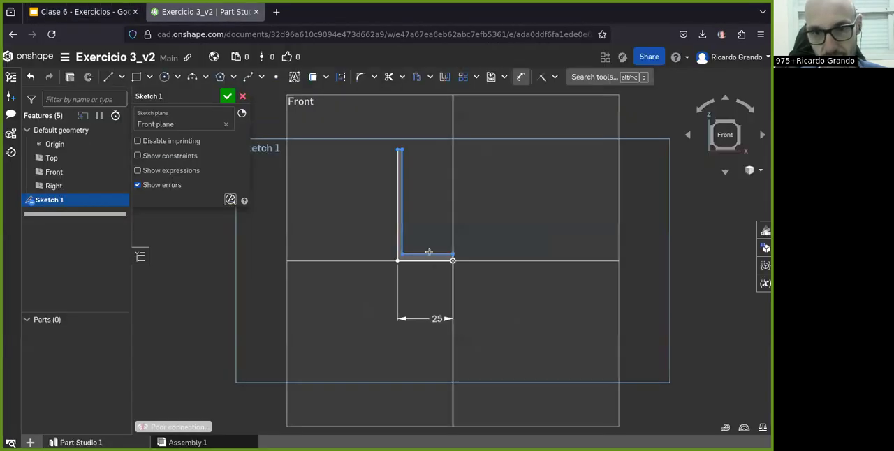
left_click(426, 253)
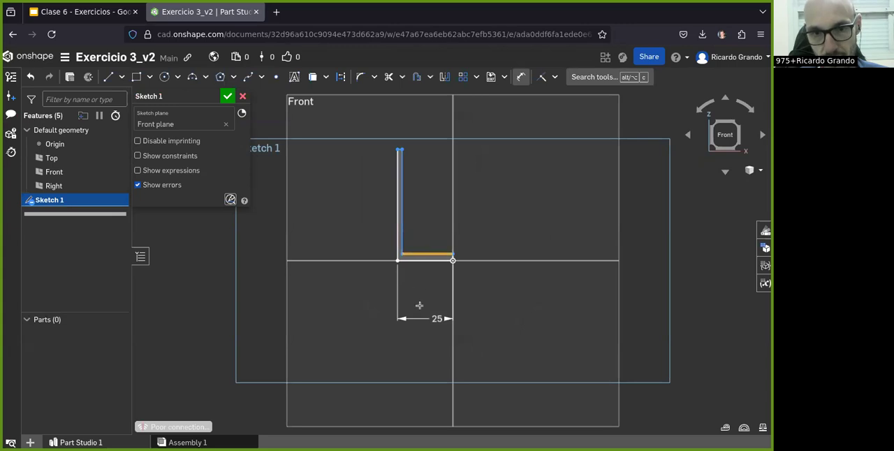
left_click(423, 294)
type("2")
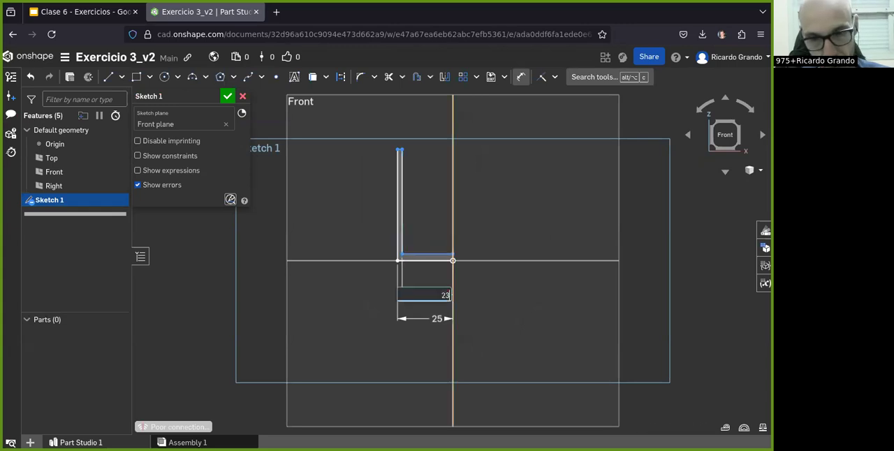
type("3")
key("Return")
- Check the height in the slide drawing and dimension the profile's outer vertical line at 90 mm
left_click(81, 12)
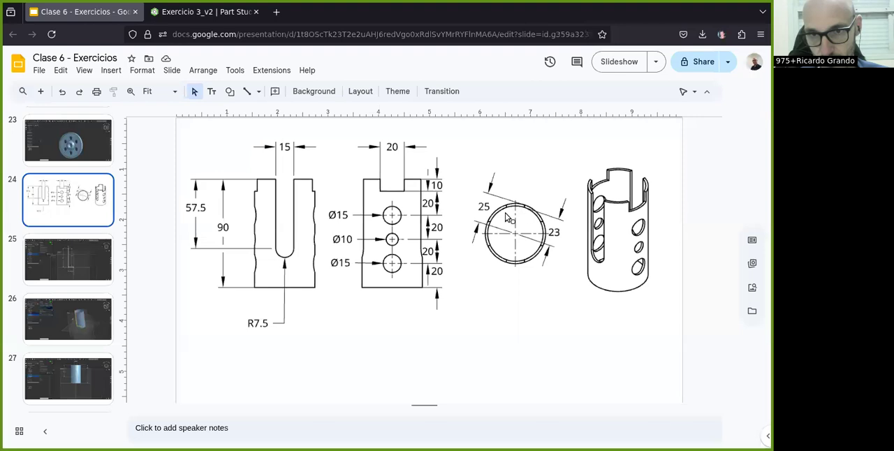
left_click(171, 14)
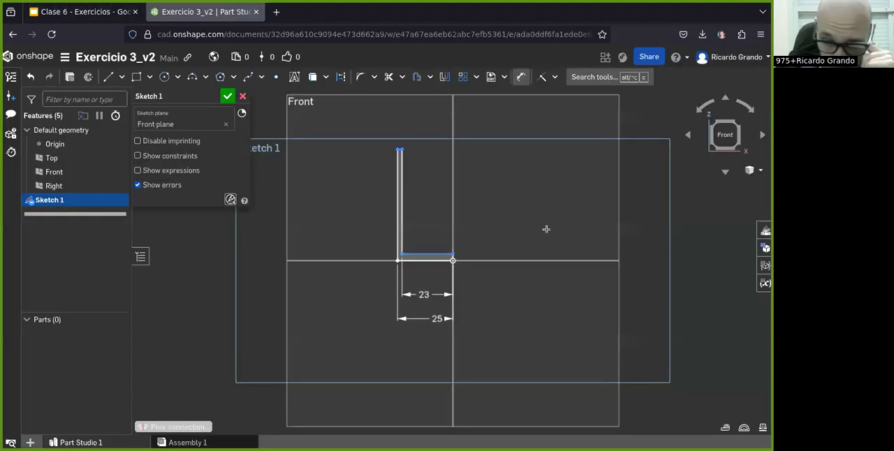
left_click(400, 201)
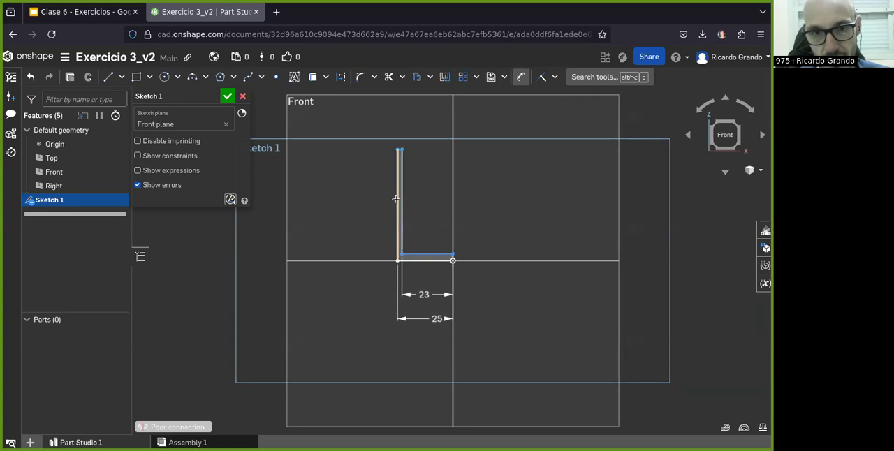
left_click(335, 196)
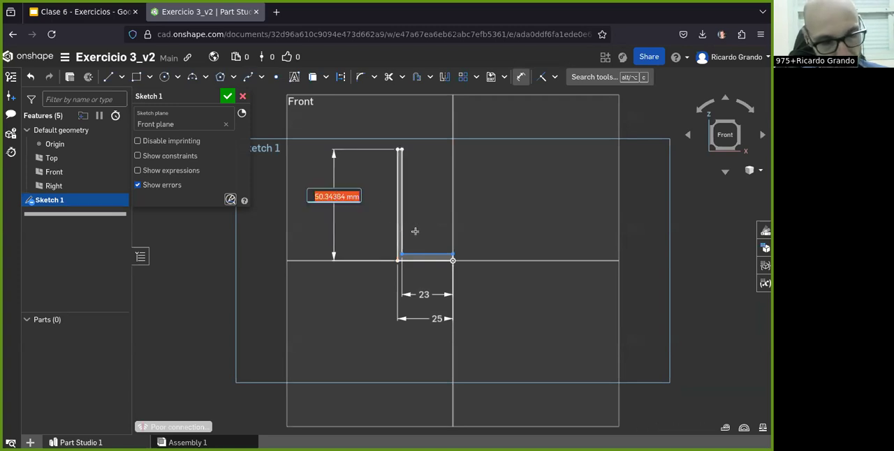
type("90")
key("Return")
- Consult the slide drawing again and dimension the short top edge of the vertical wall at 2 mm
left_click(83, 12)
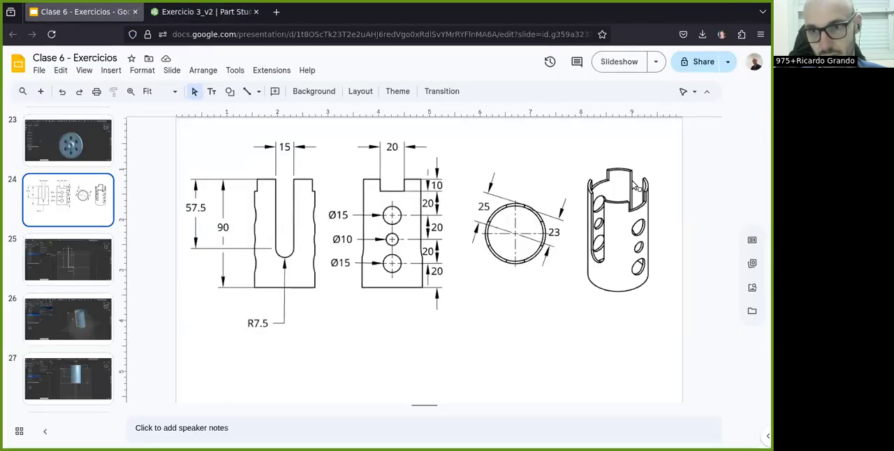
left_click(183, 14)
scroll(454, 259, "up", 3)
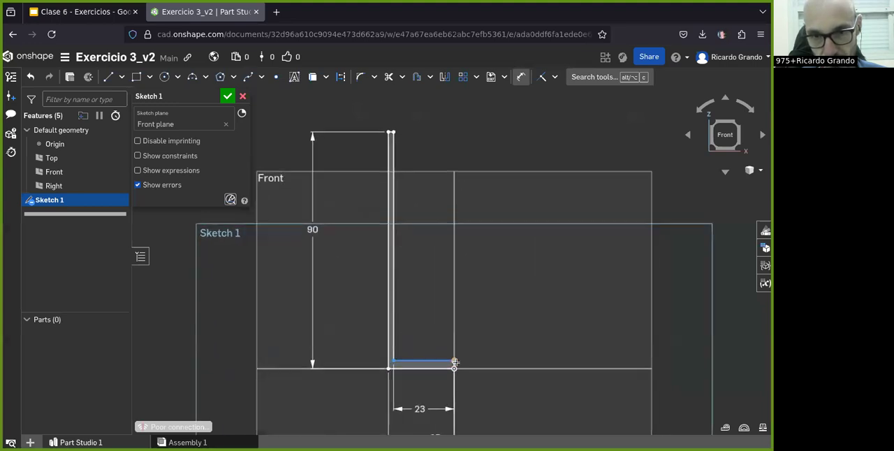
scroll(391, 136, "up", 5)
left_click(395, 168)
left_click(397, 128)
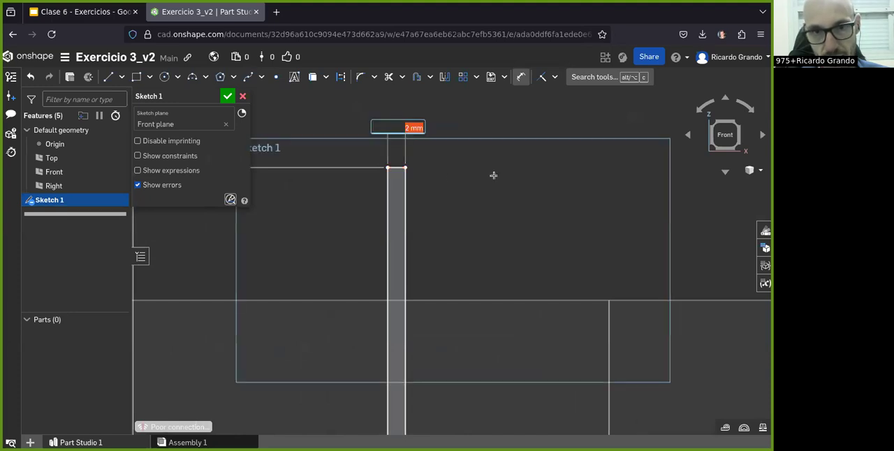
key("Return")
- Dimension the short floor-thickness edge at the origin at 2 mm and finish the sketch
scroll(382, 165, "down", 5)
scroll(428, 377, "up", 3)
scroll(433, 377, "up", 2)
left_click(444, 369)
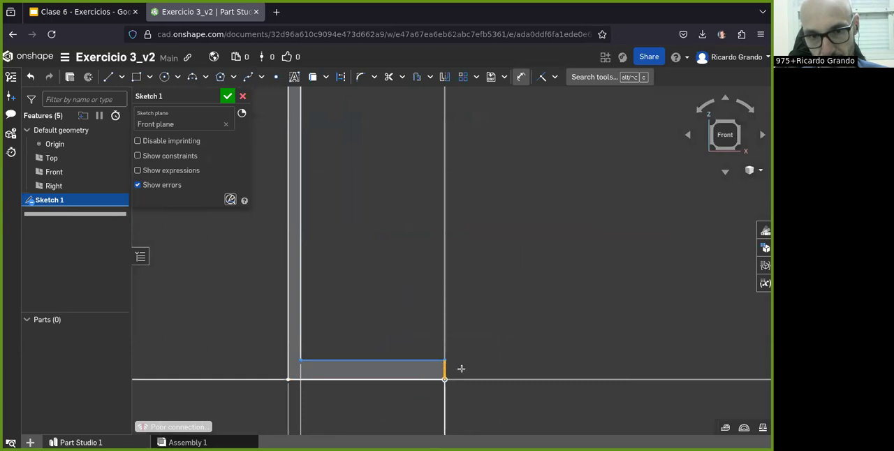
left_click(513, 370)
type("2")
key("Return")
scroll(412, 289, "down", 6)
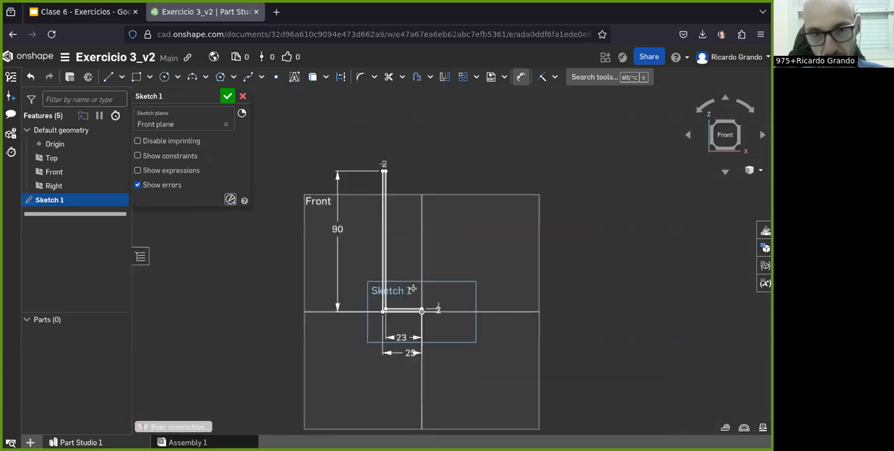
scroll(291, 340, "up", 3)
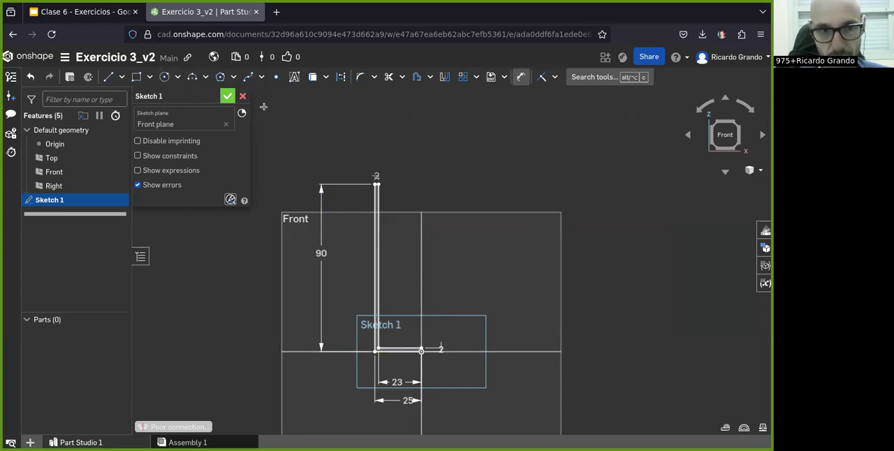
left_click(228, 96)
key("p")
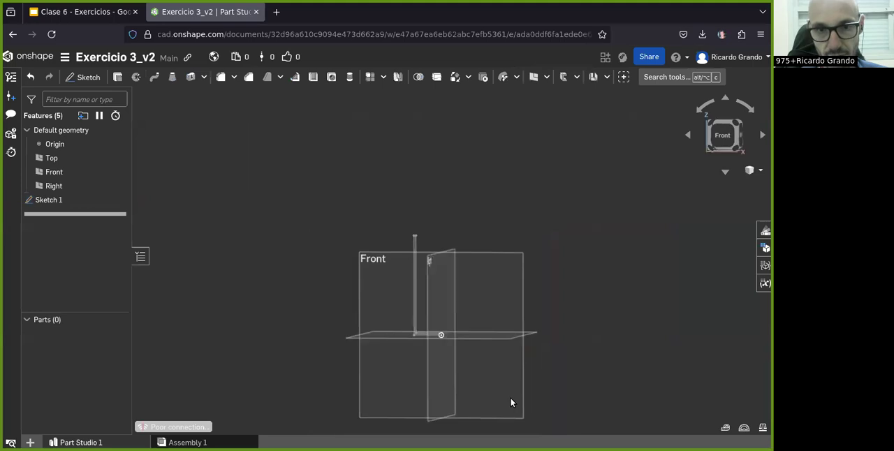
left_click(43, 200)
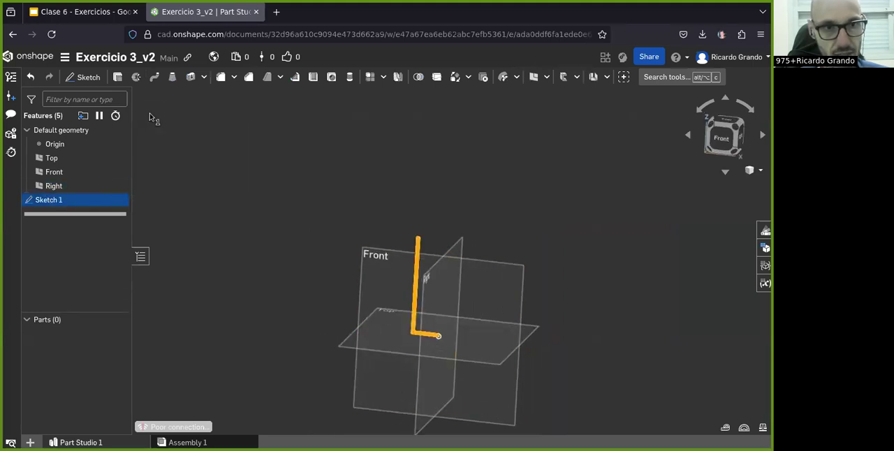
left_click(155, 76)
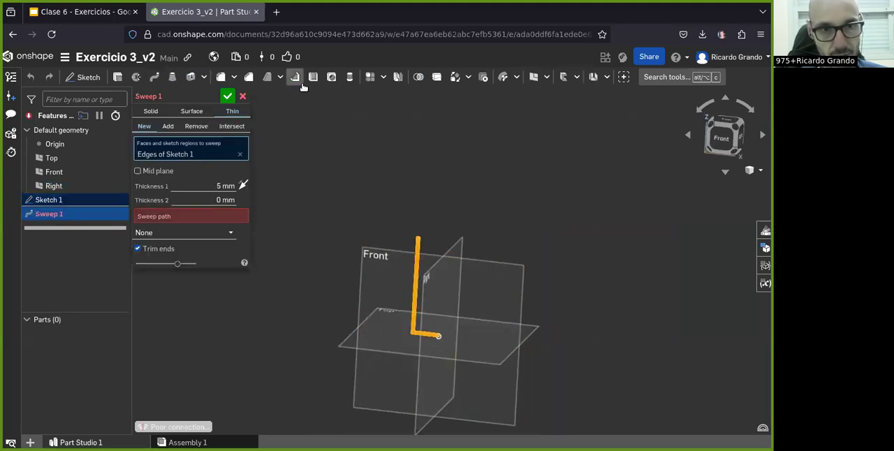
left_click(242, 95)
- Replace the unfinished sweep with a full solid revolve of the L-shaped profile about the short floor-thickness edge at the origin
left_click(135, 77)
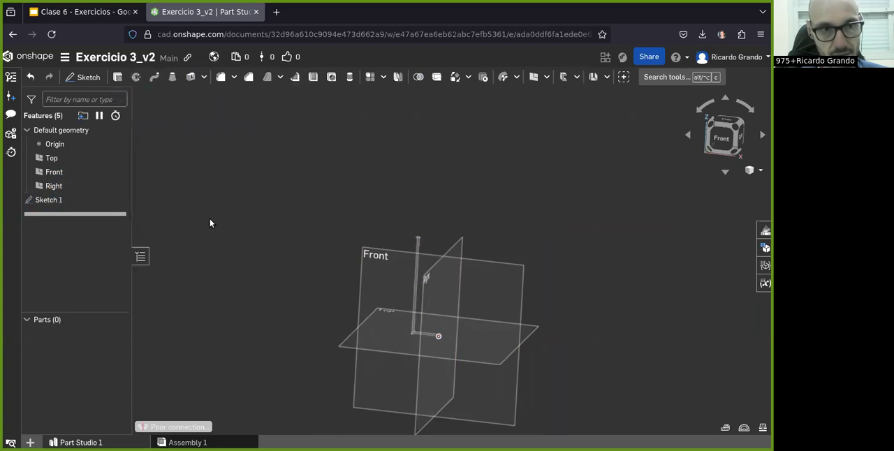
scroll(407, 363, "up", 3)
scroll(408, 368, "up", 1)
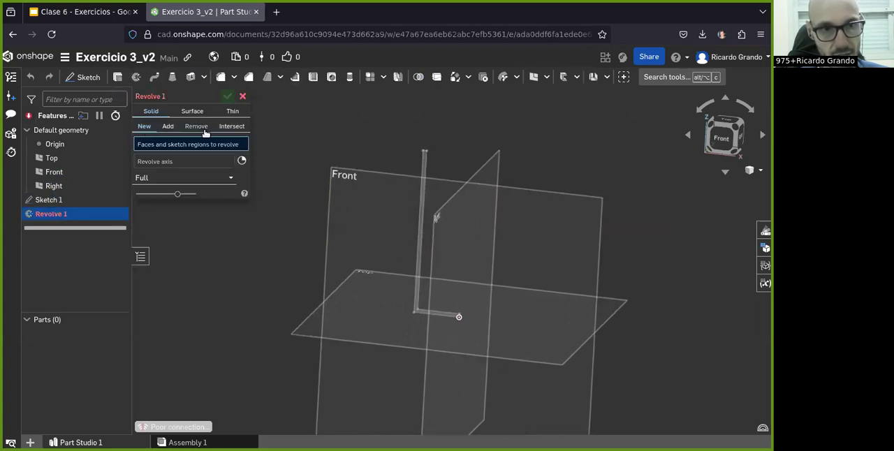
left_click(420, 210)
scroll(443, 255, "up", 1)
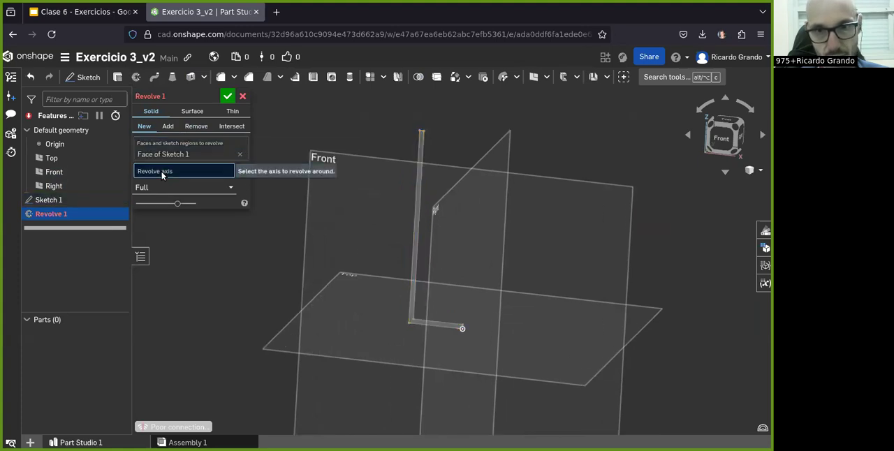
scroll(487, 266, "up", 1)
mouse_move(488, 266)
right_mouse_down()
mouse_move(499, 283)
mouse_move(481, 332)
right_mouse_up()
scroll(489, 318, "up", 2)
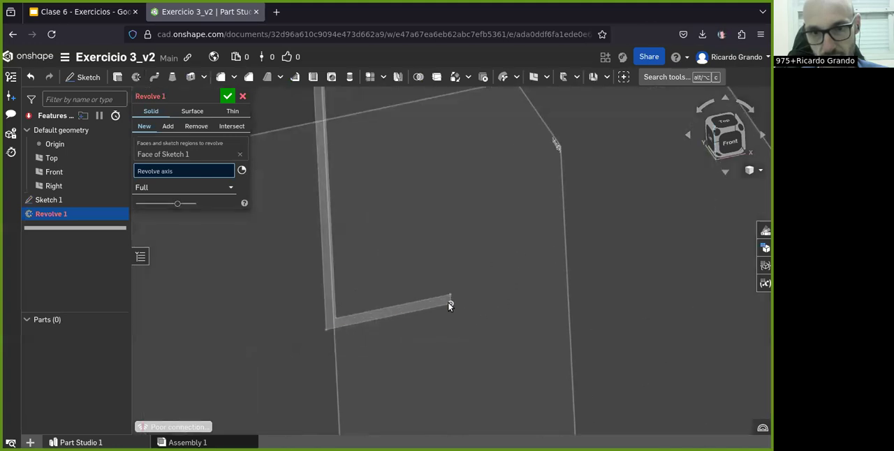
left_click(449, 301)
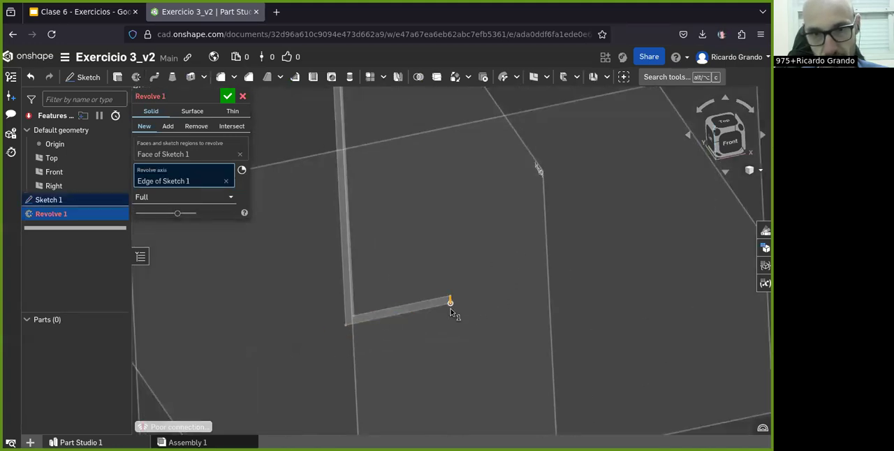
scroll(363, 306, "down", 2)
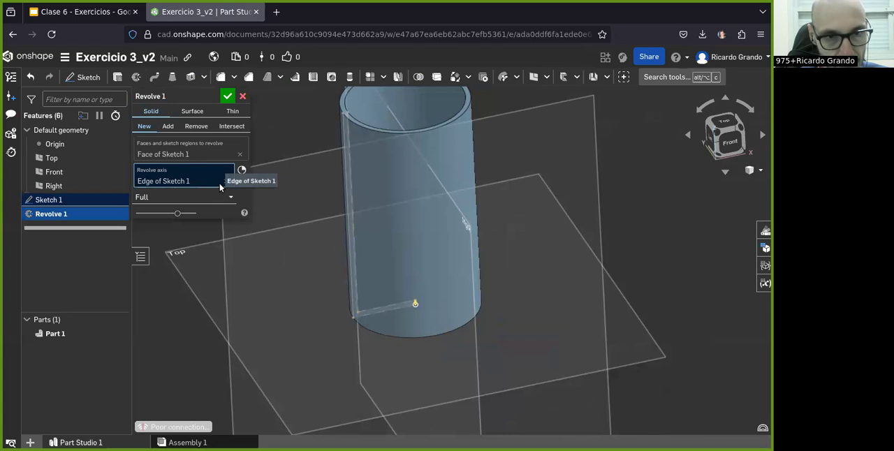
- Clear the revolve axis and reselect the short floor-thickness edge at the origin as the axis
left_click(231, 180)
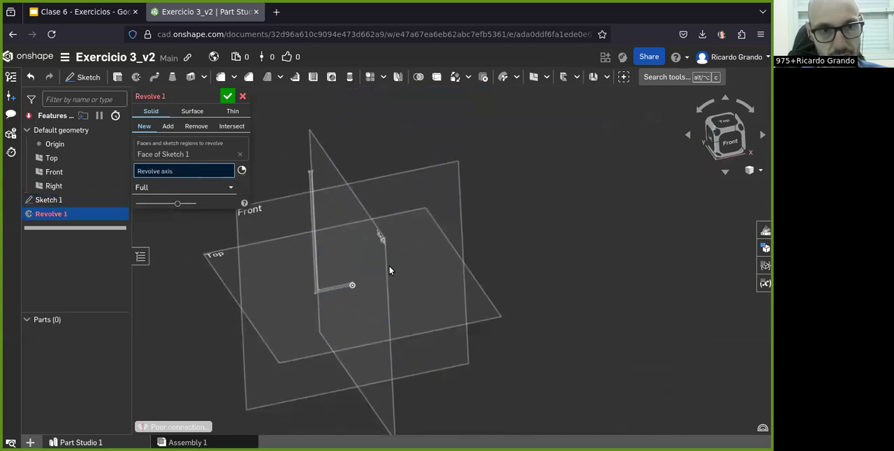
left_click(233, 190)
left_click(174, 172)
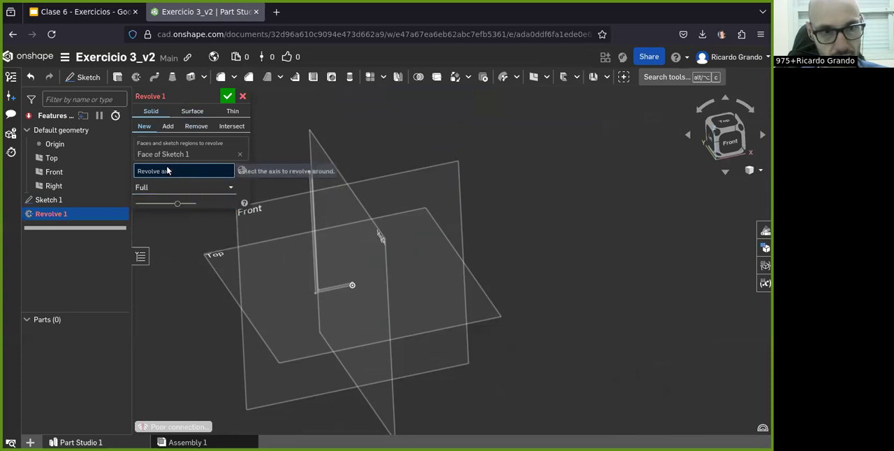
scroll(343, 222, "up", 4)
scroll(304, 355, "down", 3)
right_click_drag(303, 355, 249, 358)
mouse_move(315, 236)
right_mouse_down()
mouse_move(325, 240)
mouse_move(345, 217)
mouse_move(331, 237)
right_mouse_up()
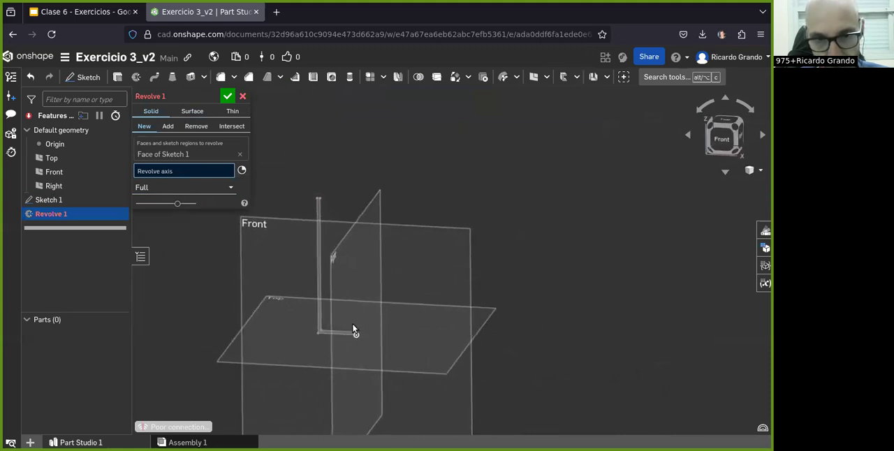
scroll(353, 329, "up", 5)
left_click(353, 338)
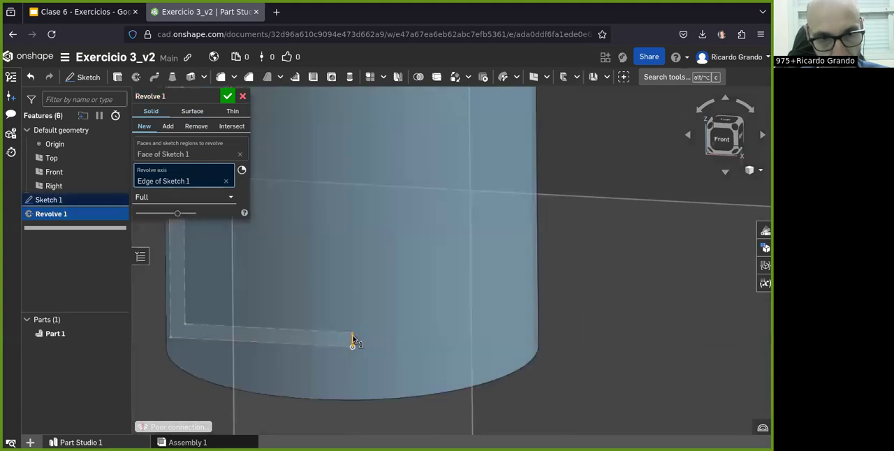
- Inspect the revolved hollow cylinder and its axis edge from several angles, and accept the full revolve
scroll(353, 339, "down", 5)
right_click_drag(340, 302, 302, 309)
right_click_drag(327, 377, 384, 252)
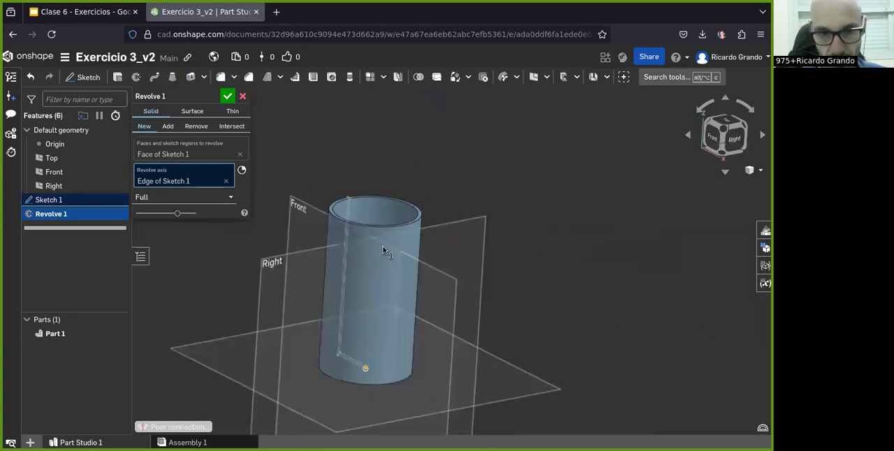
scroll(366, 396, "up", 4)
scroll(374, 340, "down", 5)
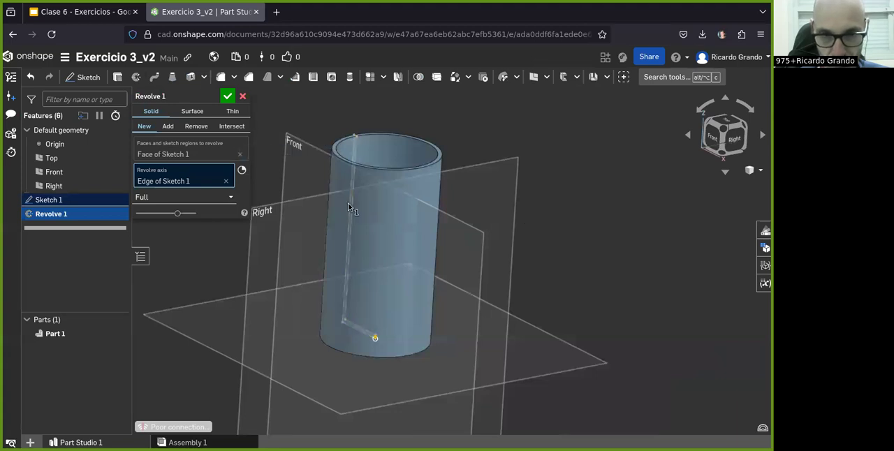
scroll(401, 356, "up", 2)
scroll(335, 328, "up", 4)
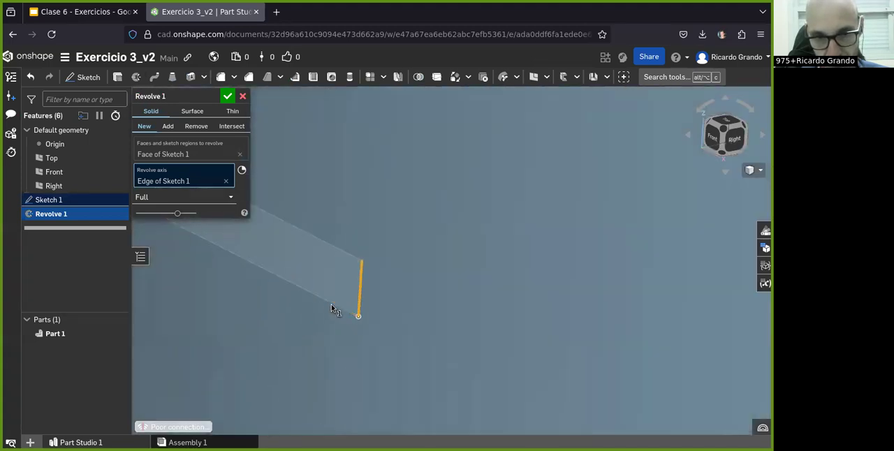
scroll(361, 305, "down", 8)
right_click_drag(367, 308, 444, 245)
scroll(383, 294, "down", 5)
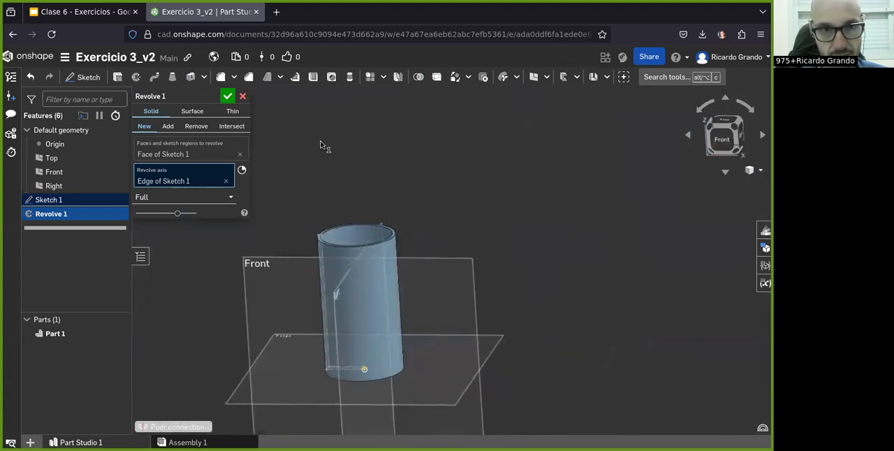
left_click(226, 97)
right_click_drag(336, 341, 293, 381)
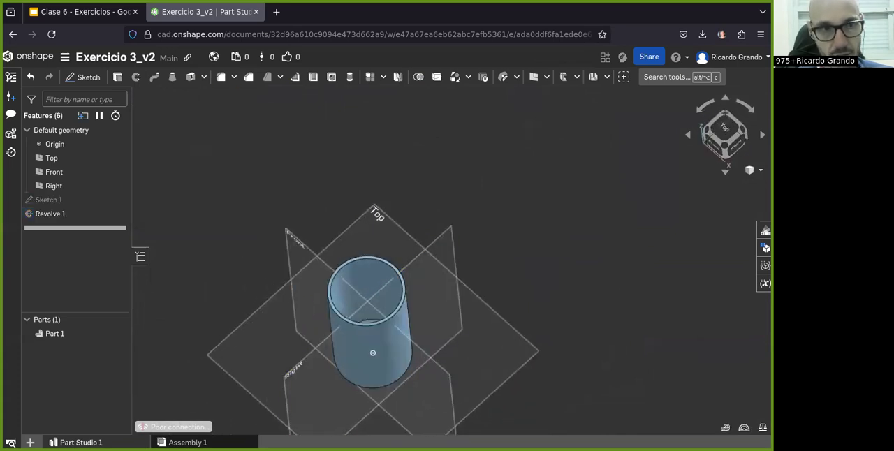
- Check the slot dimensions in the Clase 6 slide drawing and start a new sketch on the Front plane
left_click(81, 12)
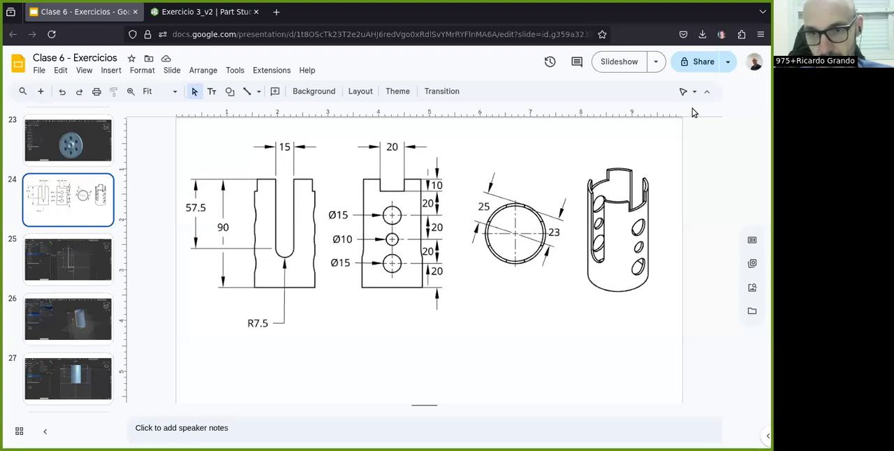
left_click(179, 13)
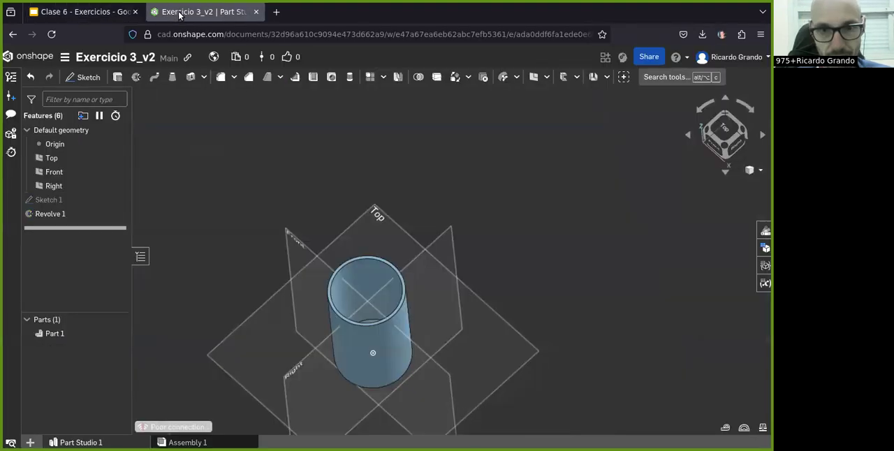
left_click(81, 13)
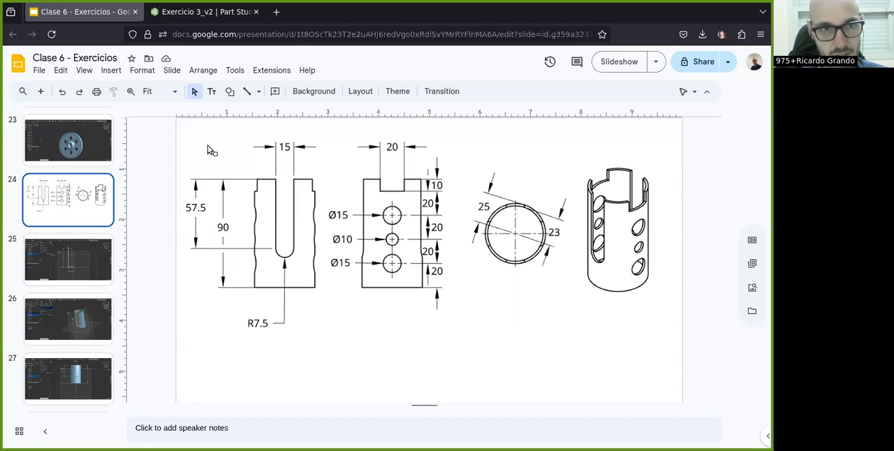
left_click(184, 18)
left_click(713, 148)
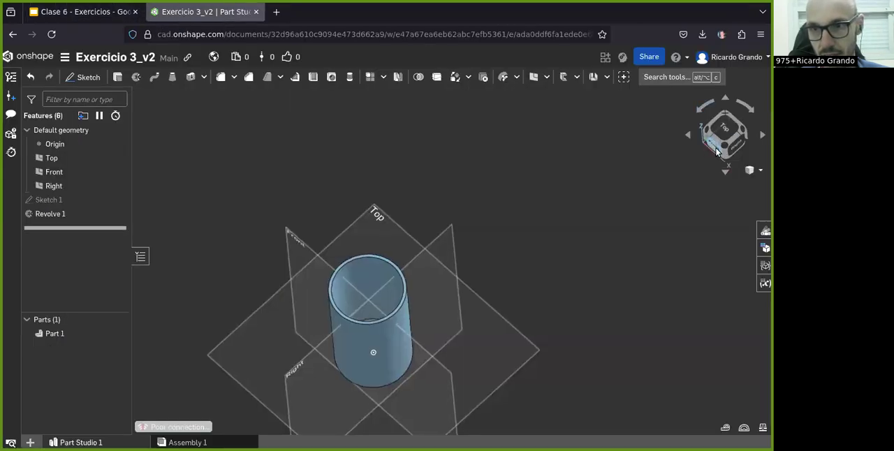
left_click(85, 79)
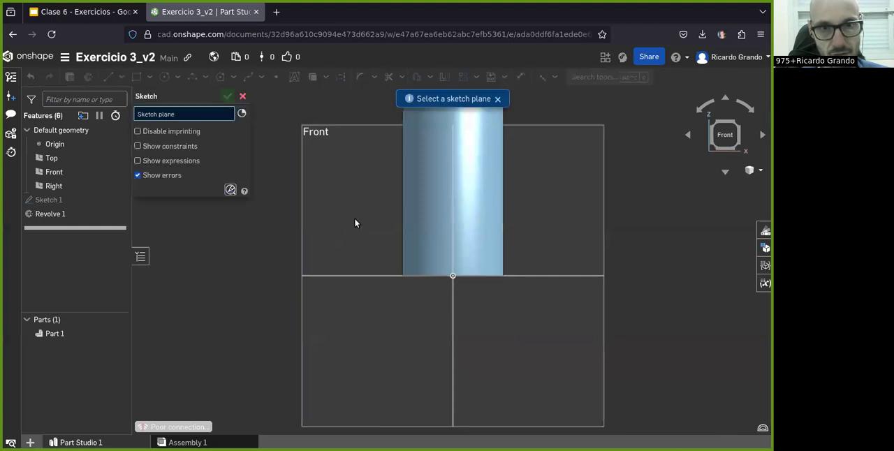
left_click(358, 209)
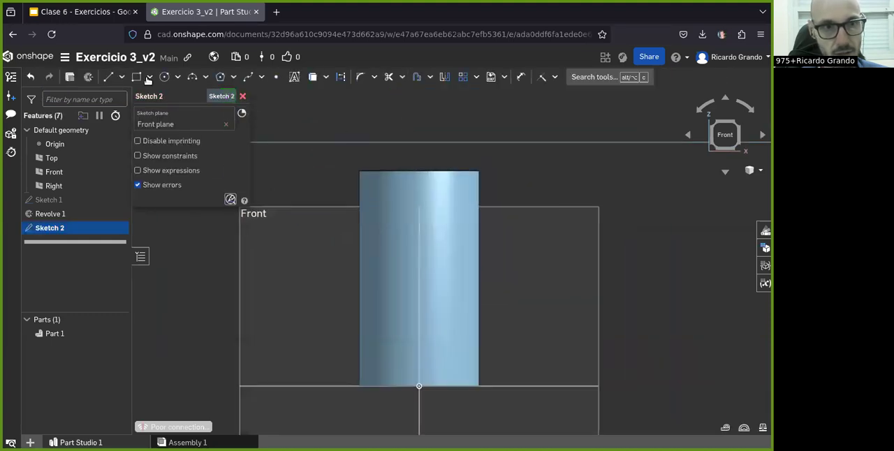
- Draw a center-point rectangle about 51 mm high on the cylinder's vertical centerline for the slot
left_click(149, 82)
left_click(160, 119)
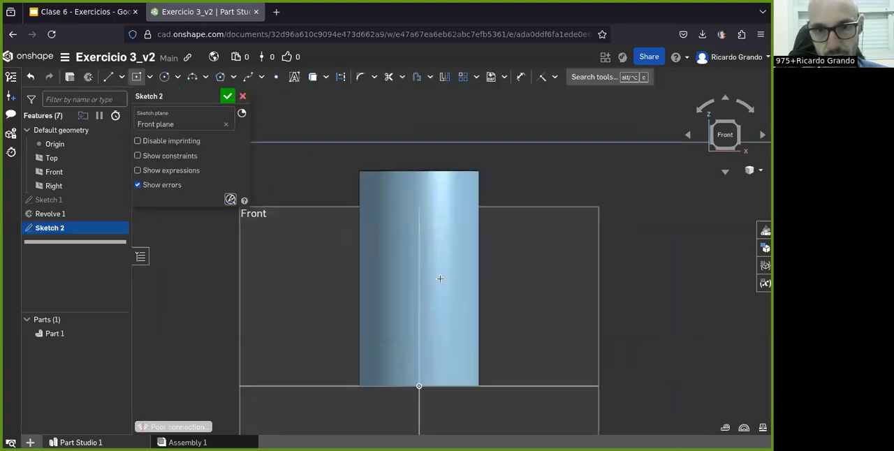
left_click(419, 252)
left_click(434, 312)
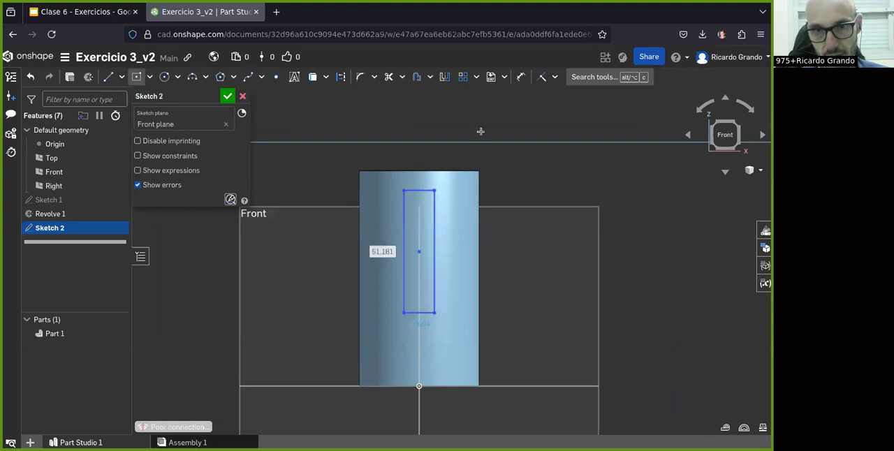
- Dimension the slot rectangle's vertical side at 57.5 mm
left_click(520, 77)
left_click(405, 247)
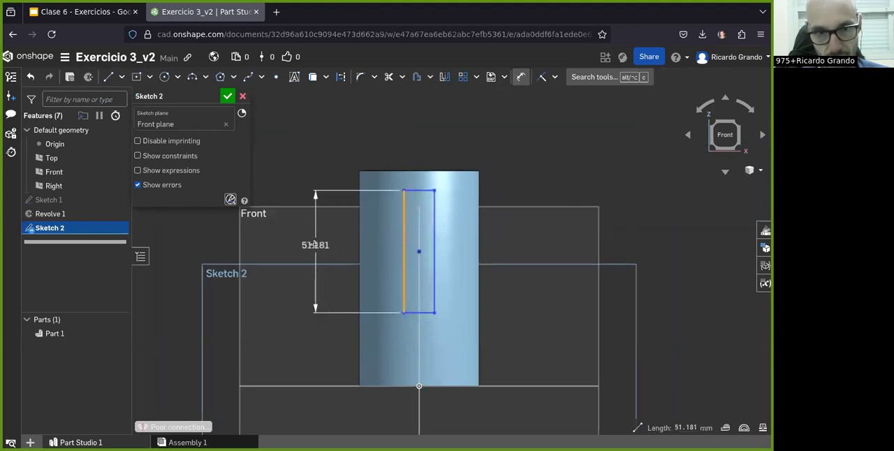
left_click(316, 246)
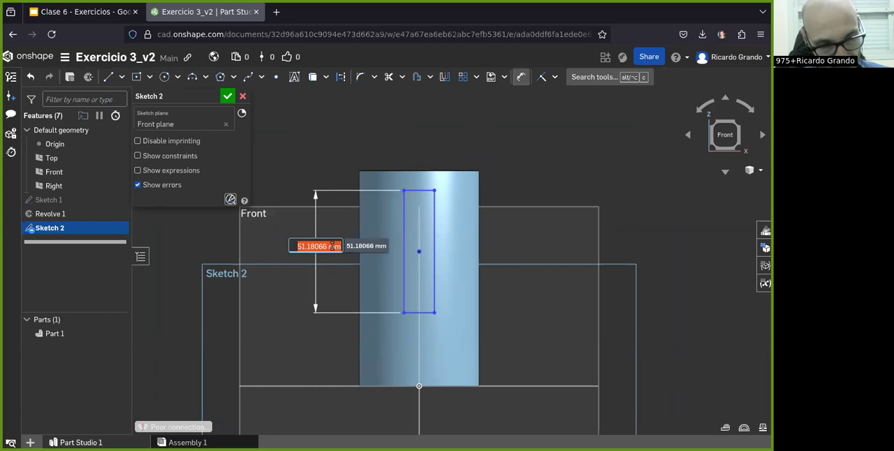
type("57.5")
key("Return")
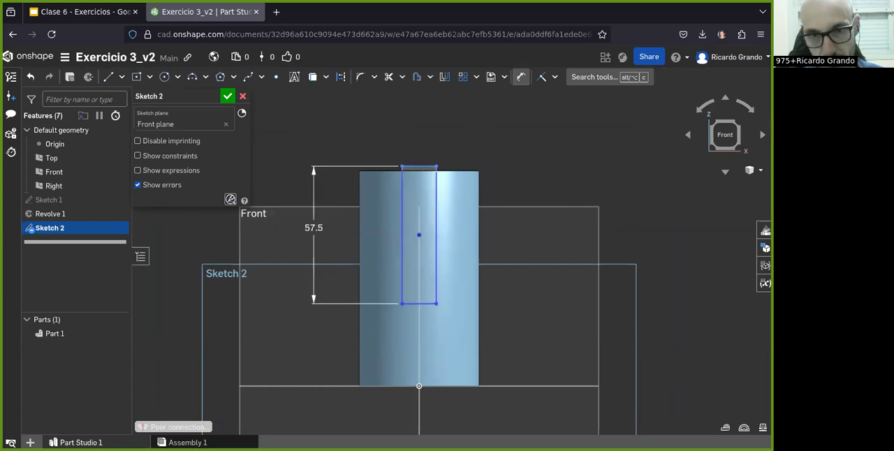
- Consult the slide drawing and dimension the rectangle's upper edge at 90 mm from the Top plane
left_click(88, 12)
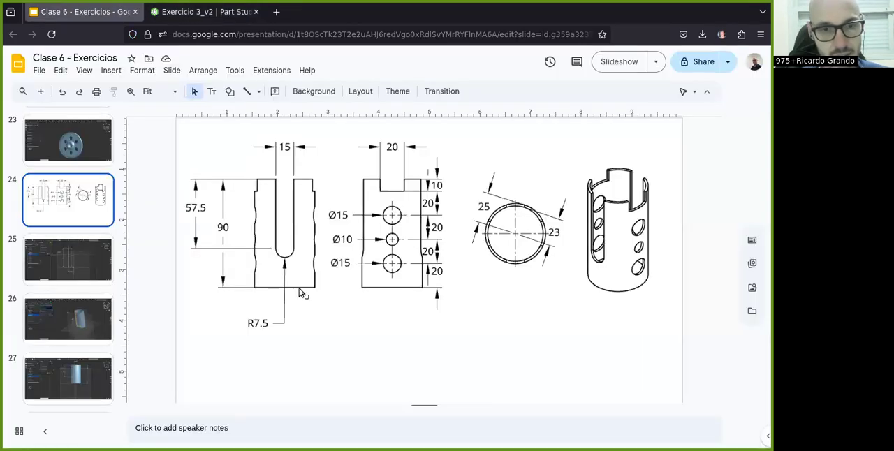
left_click(178, 12)
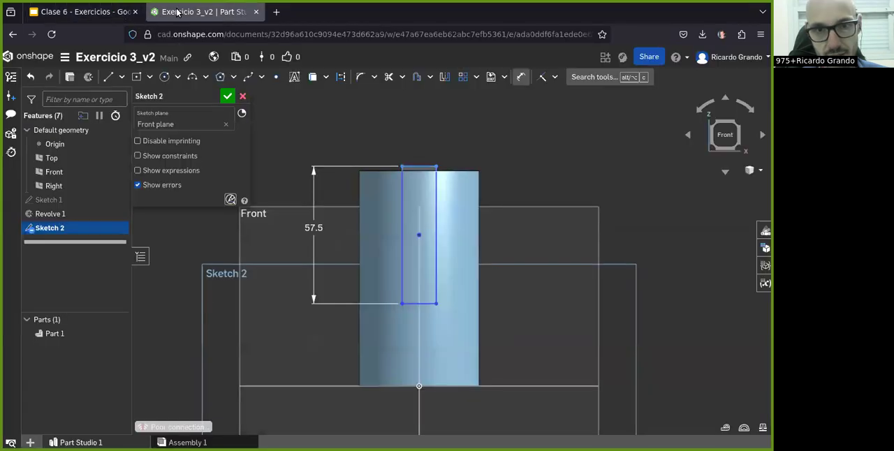
left_click(318, 386)
left_click(414, 168)
left_click(283, 260)
type("8")
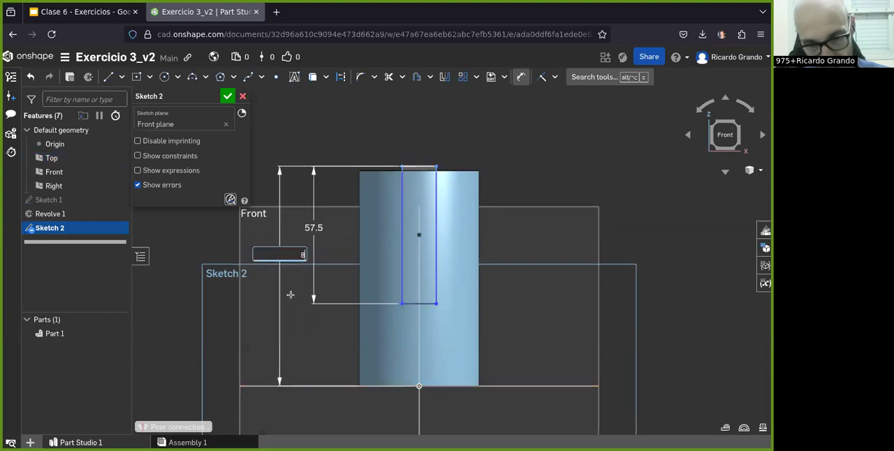
type("0")
key("Return")
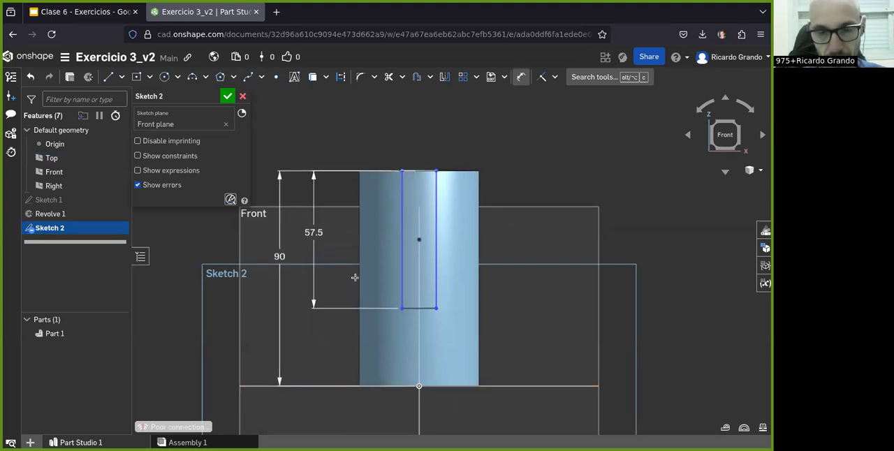
- Check the slot width in the slide drawing and dimension the rectangle's upper edge at 15 mm
left_click(414, 169)
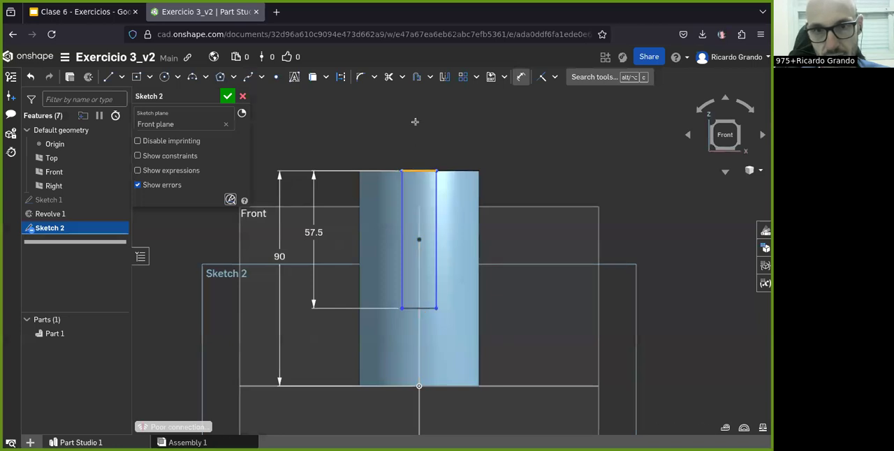
left_click(416, 126)
left_click(77, 11)
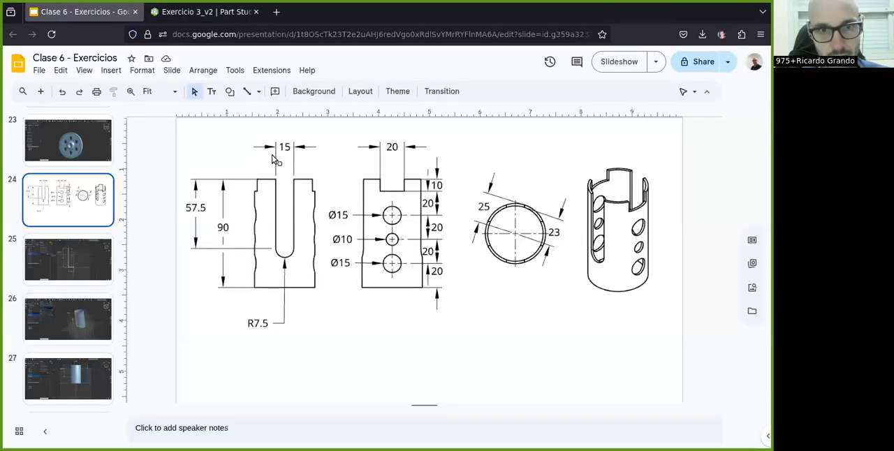
left_click(203, 12)
type("15")
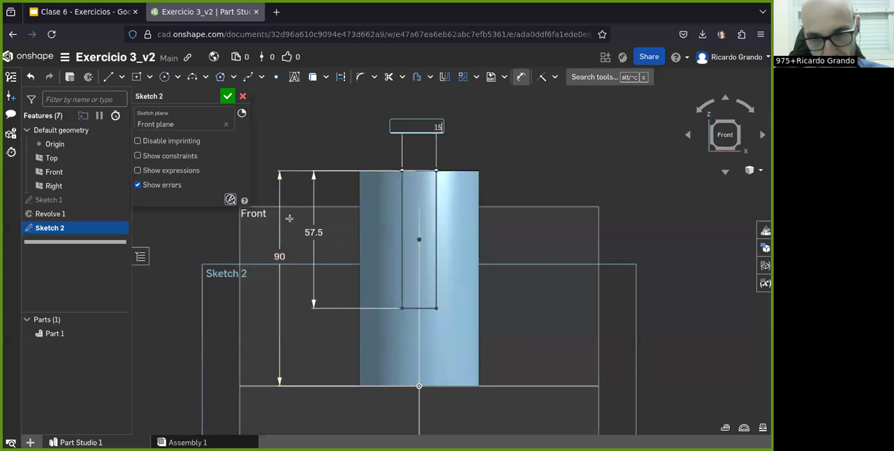
key("Return")
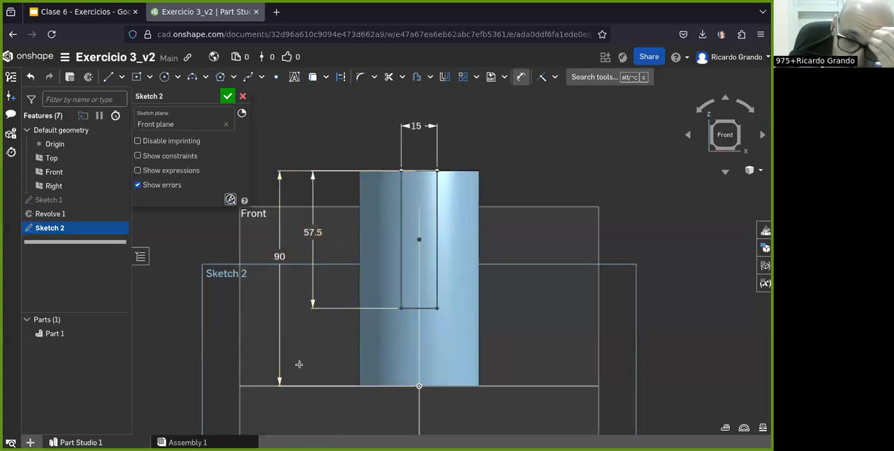
left_click(193, 78)
scroll(440, 374, "up", 5)
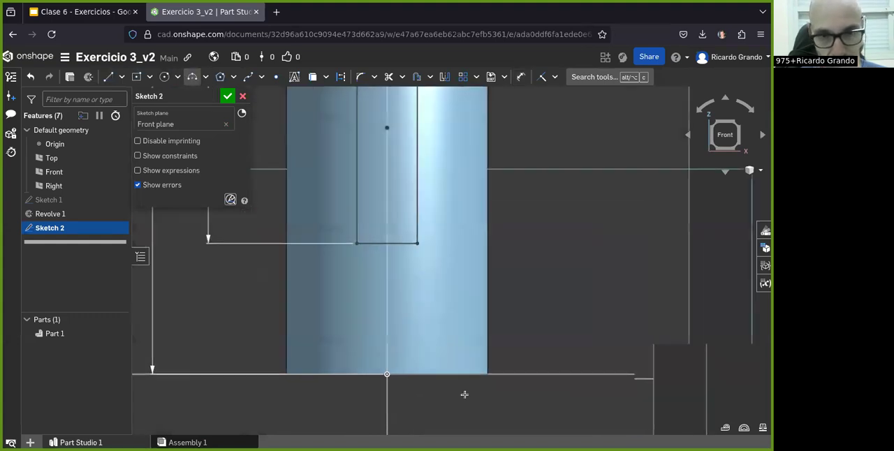
left_click(351, 223)
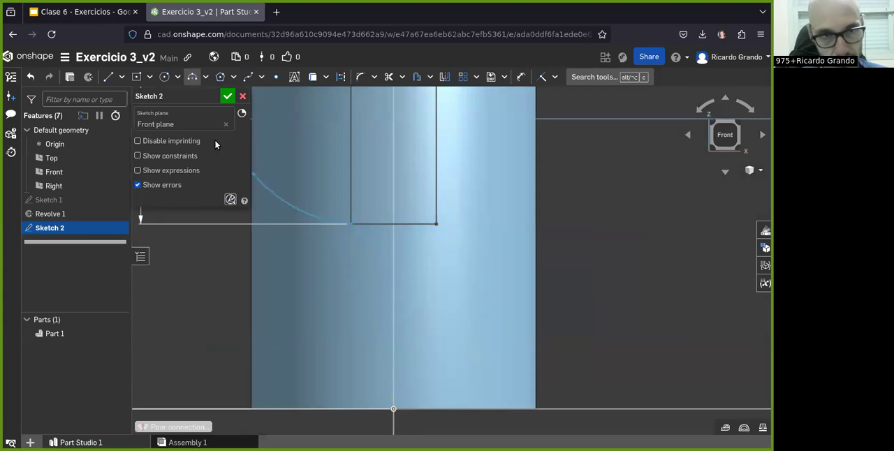
left_click(211, 74)
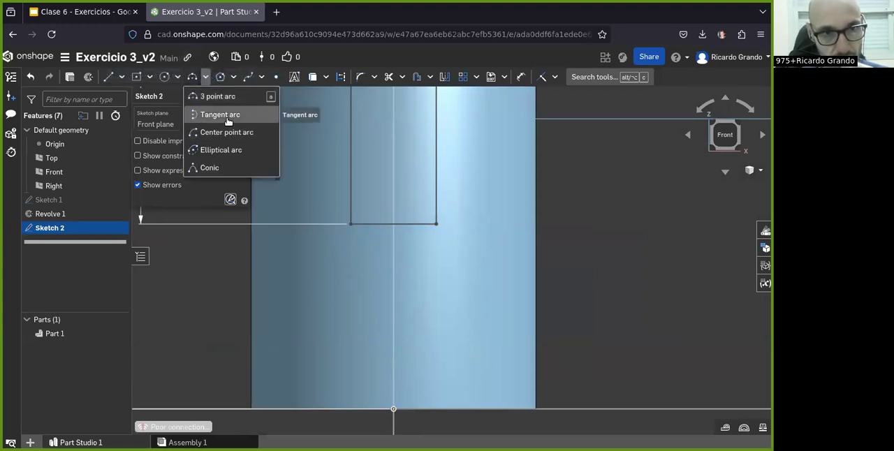
left_click(199, 114)
left_click(351, 224)
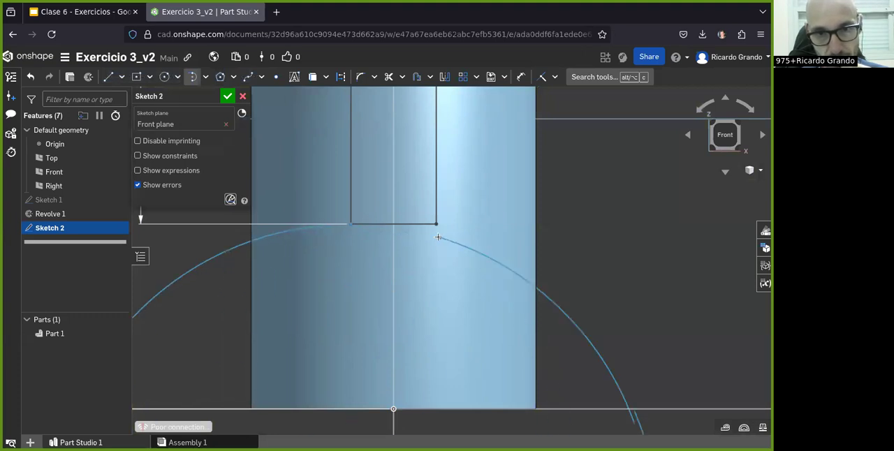
key("Escape")
- Draw a 3-point arc of 7.5 mm radius below the slot rectangle, joining its two lower corners
left_click(204, 75)
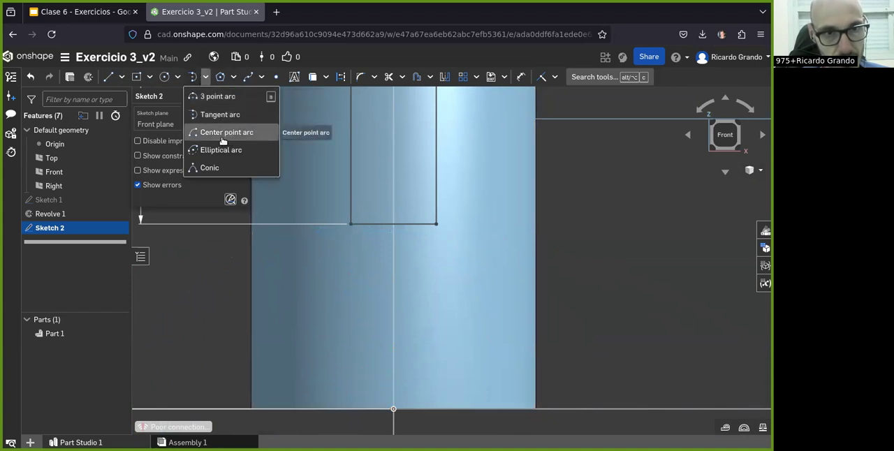
left_click(207, 96)
left_click(350, 222)
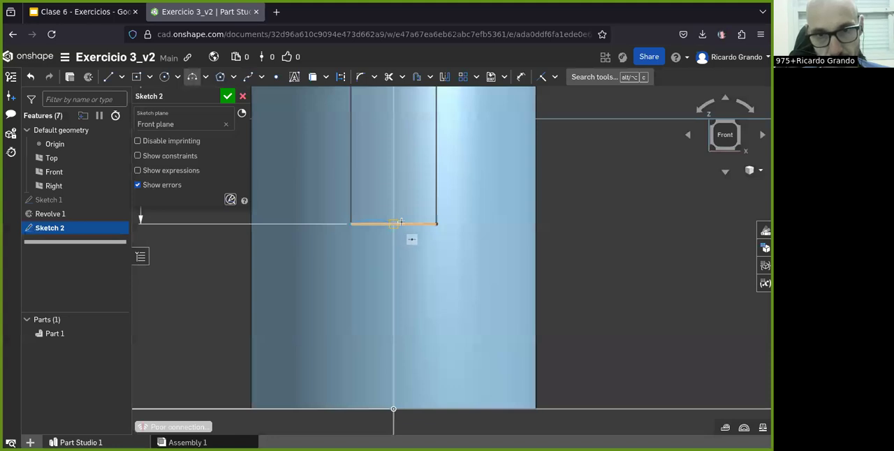
left_click(438, 223)
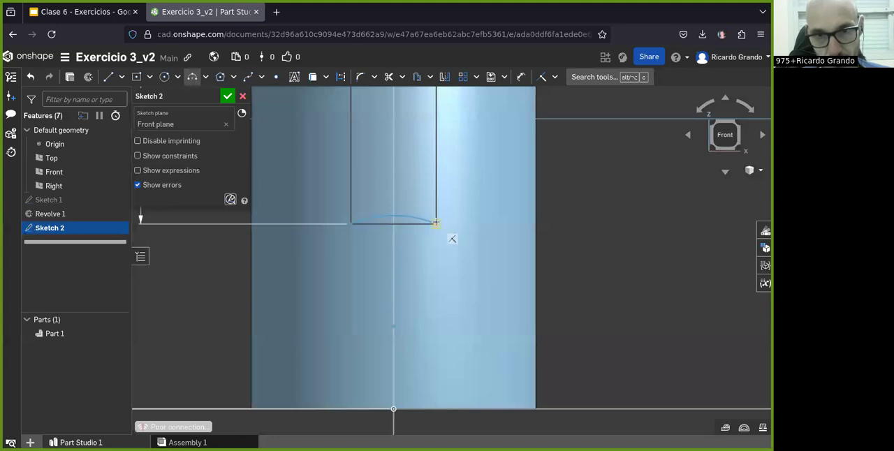
left_click(392, 268)
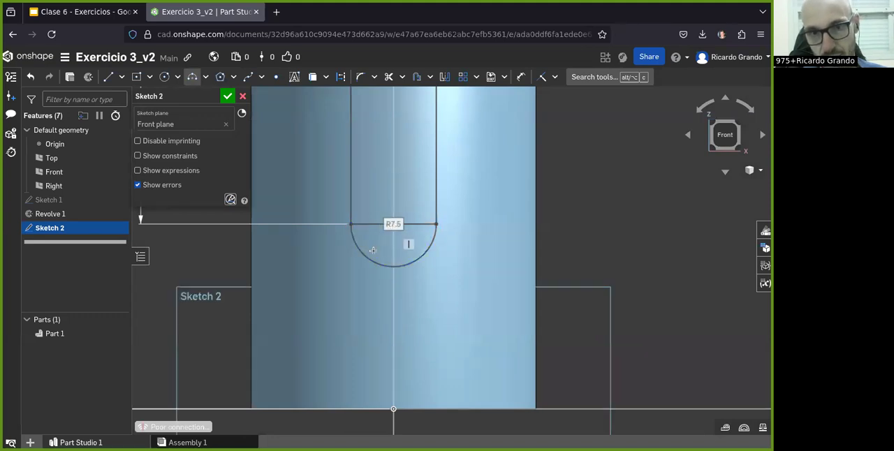
- Trim away the rectangle's lower edge so the slot outline ends in the arc alone
scroll(359, 261, "down", 1)
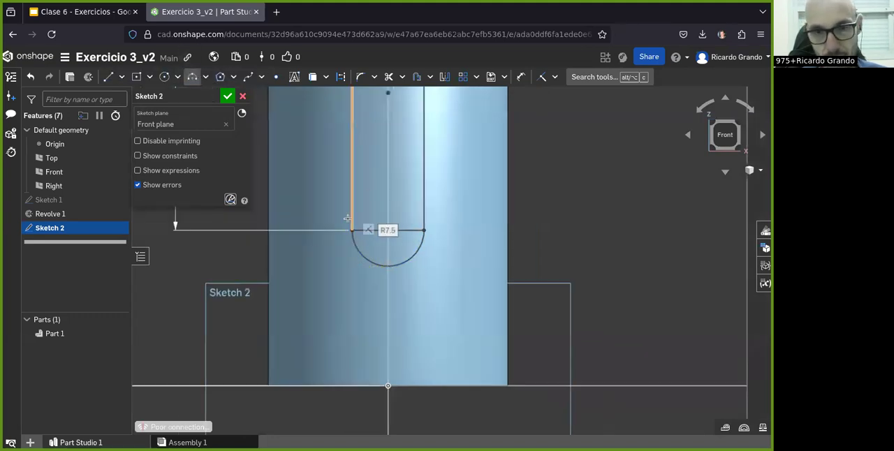
scroll(422, 246, "up", 2)
scroll(398, 252, "down", 4)
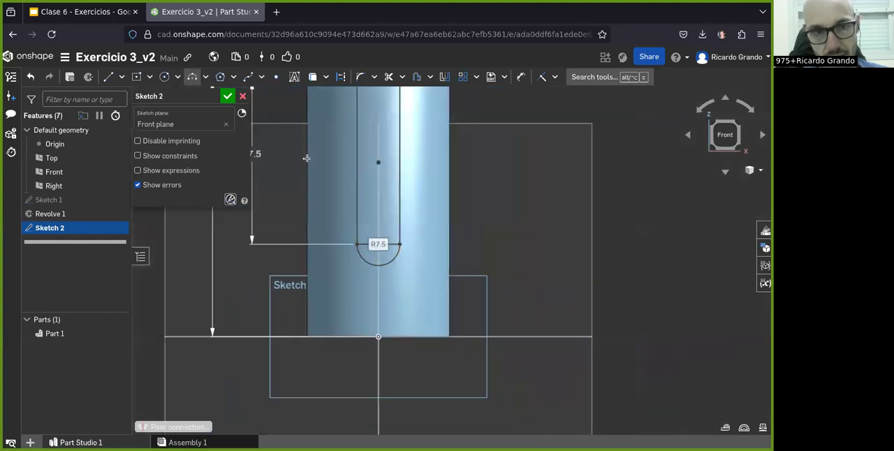
left_click(386, 77)
left_click(393, 243)
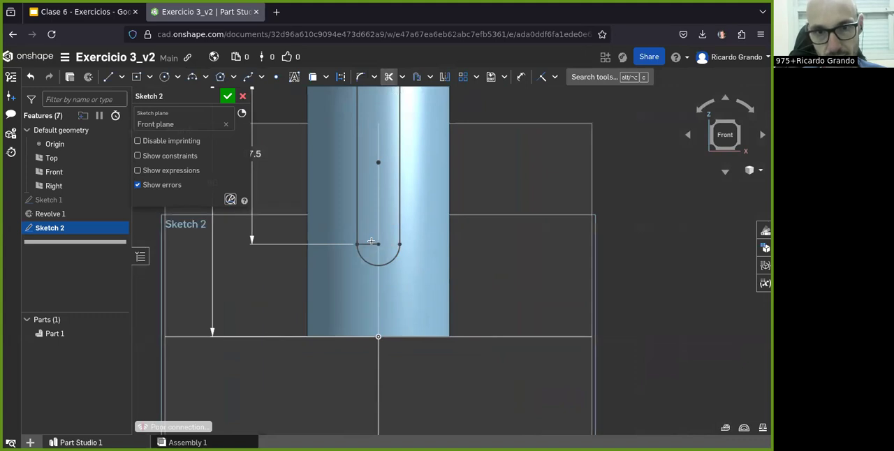
scroll(377, 241, "down", 5)
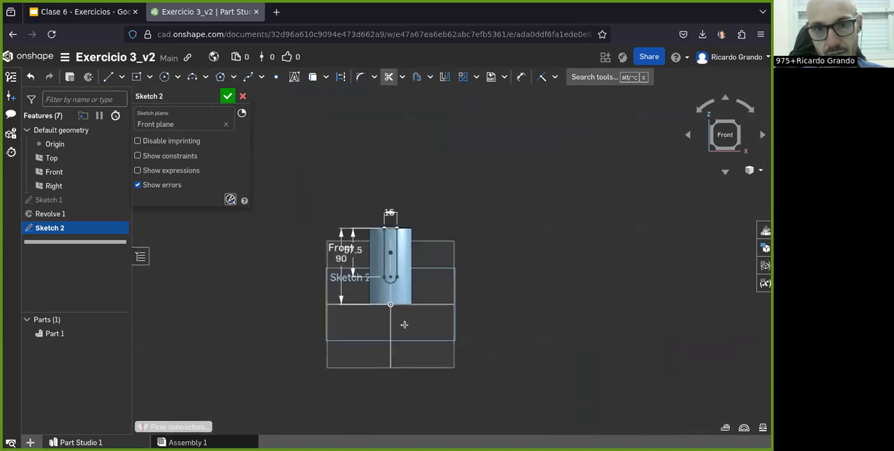
scroll(429, 247, "up", 3)
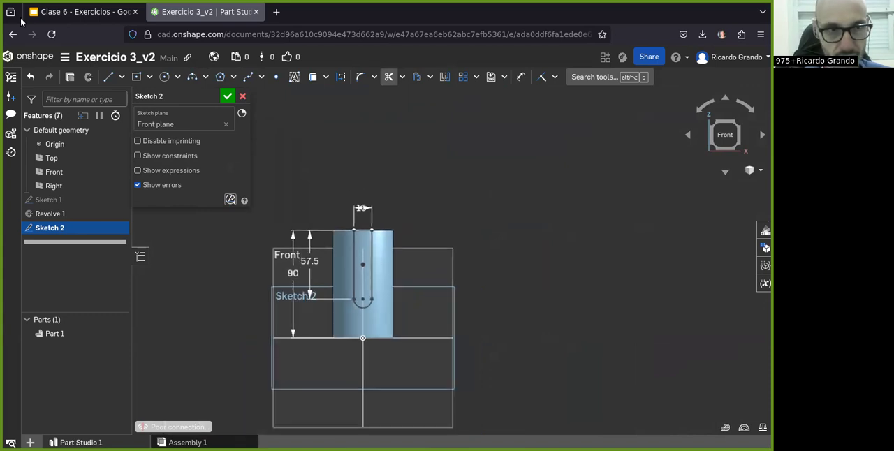
- Compare the slot outline with the Clase 6 slide drawing and finish the slot sketch
left_click(78, 11)
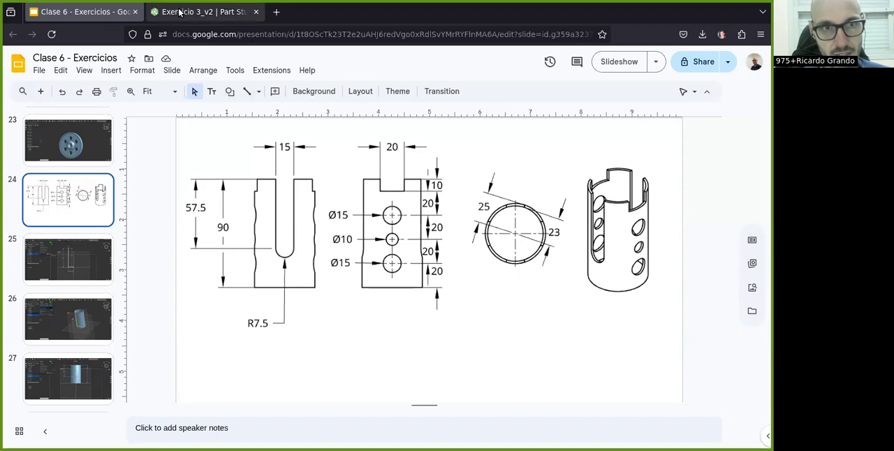
left_click(206, 11)
scroll(360, 304, "up", 3)
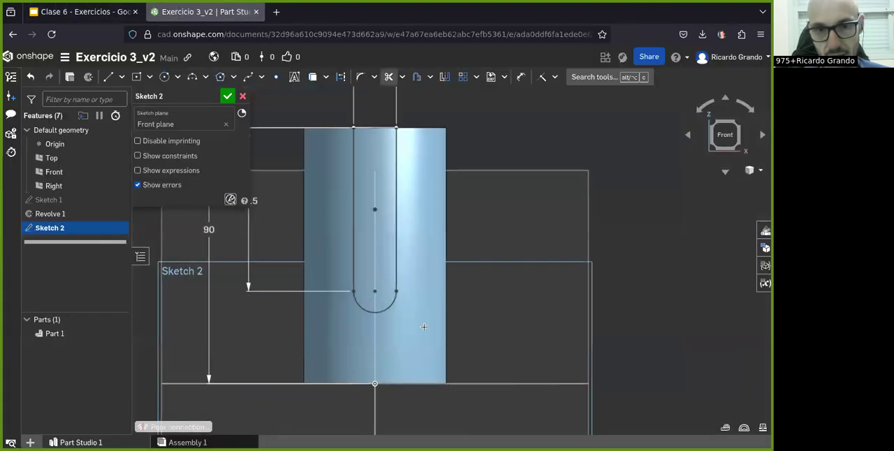
scroll(423, 325, "down", 4)
right_click_drag(395, 331, 417, 331)
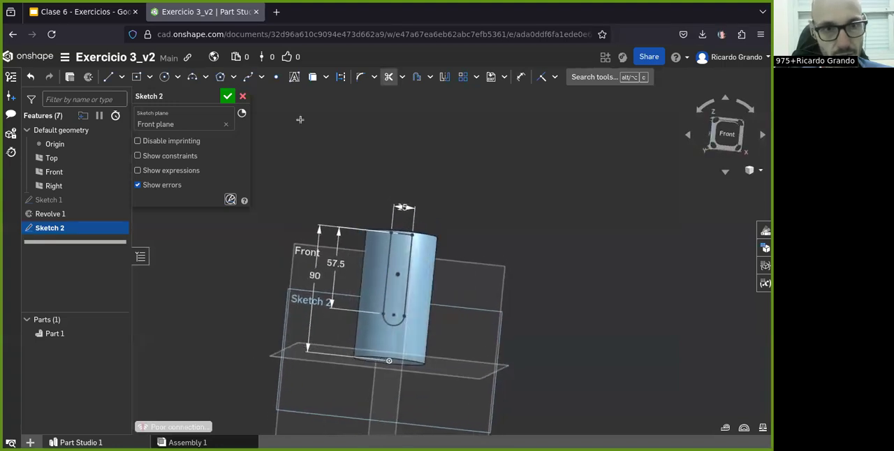
left_click(228, 97)
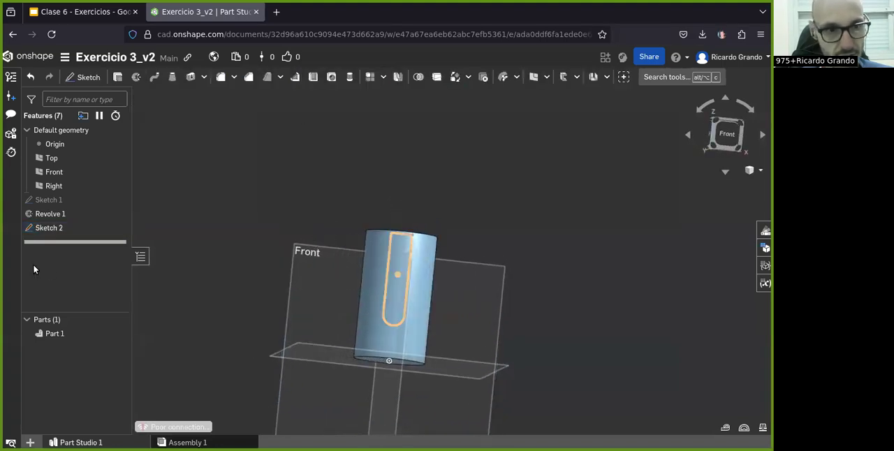
- Set up a symmetric Remove extrude of the slot sketch through the cylinder
left_click(117, 77)
key("i")
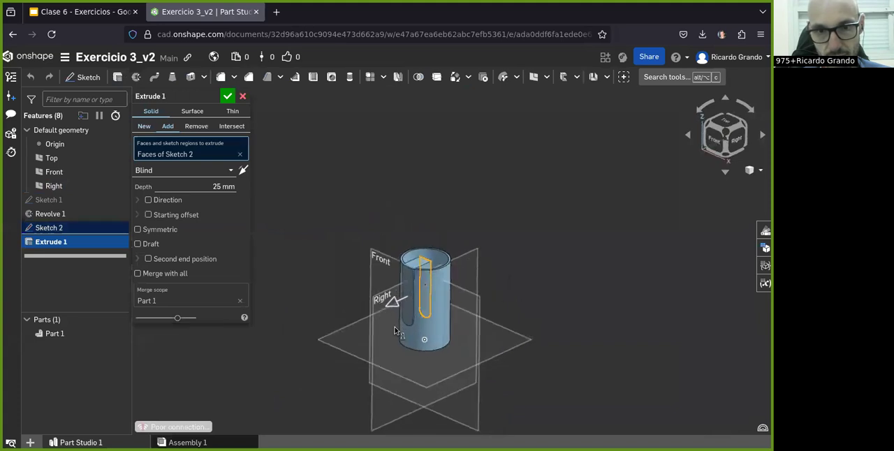
left_click(196, 127)
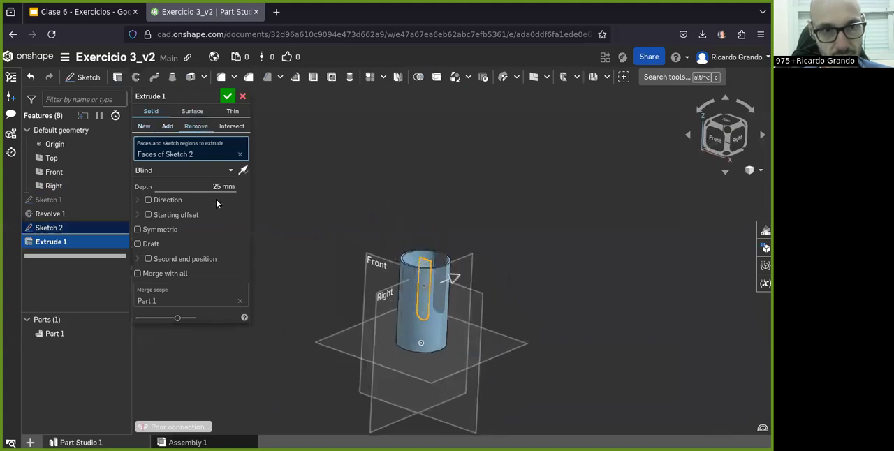
left_click(137, 231)
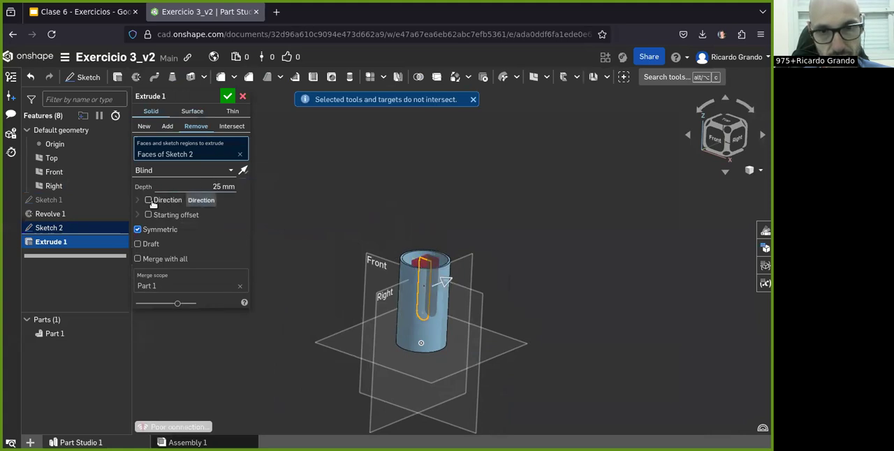
- Try a 40 mm depth for the symmetric slot cut
double_click(214, 185)
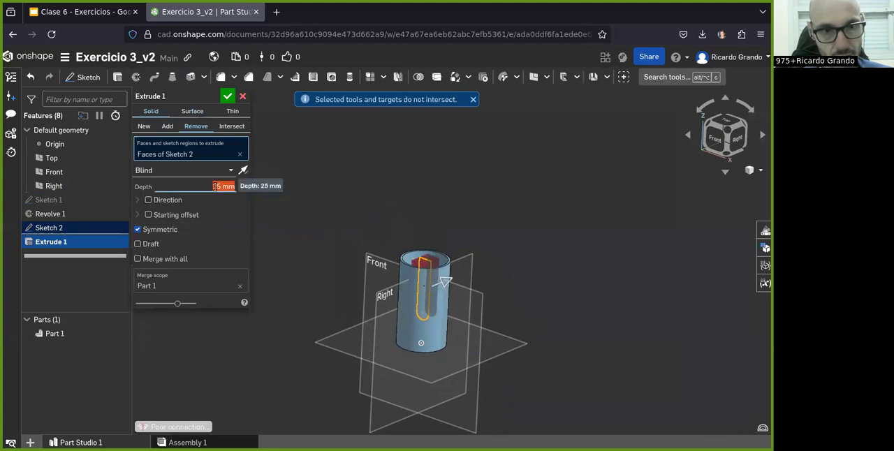
type("40")
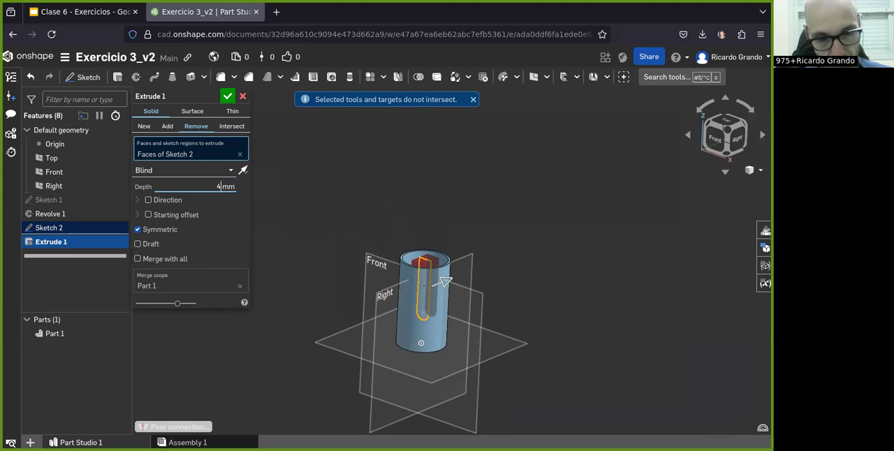
left_click(306, 235)
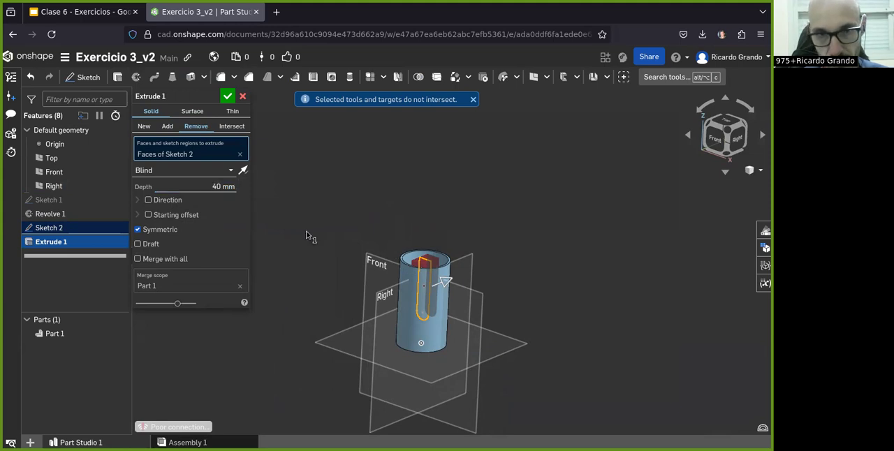
- Set the symmetric slot cut's depth to 60 mm and accept the extrude
double_click(217, 185)
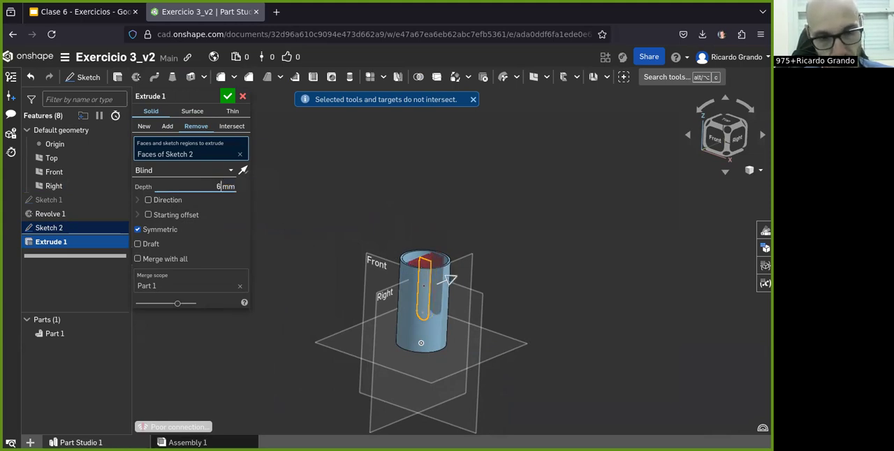
left_click(351, 248)
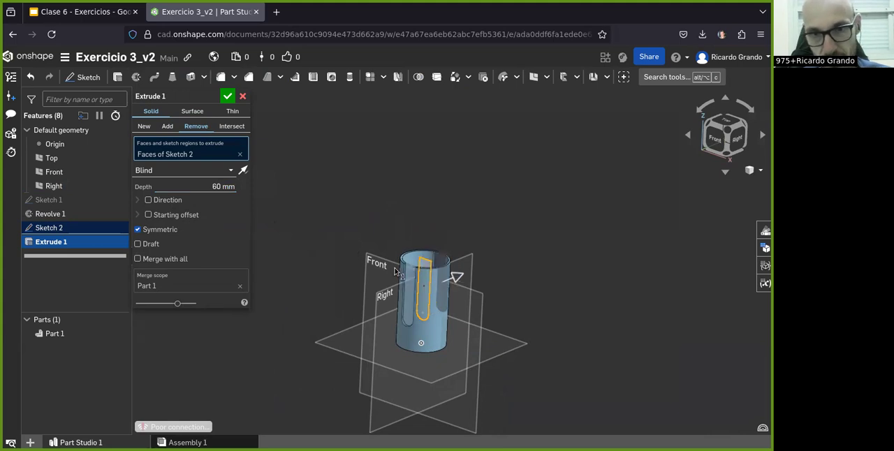
left_click(227, 96)
- Inspect the slotted cylinder from several angles and compare it with the views in the slide drawing
scroll(449, 366, "up", 3)
right_click_drag(449, 366, 472, 385)
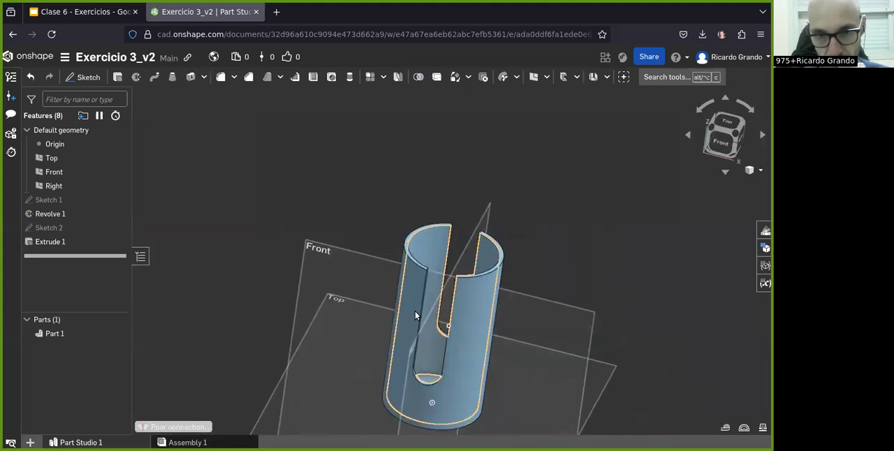
left_click(75, 13)
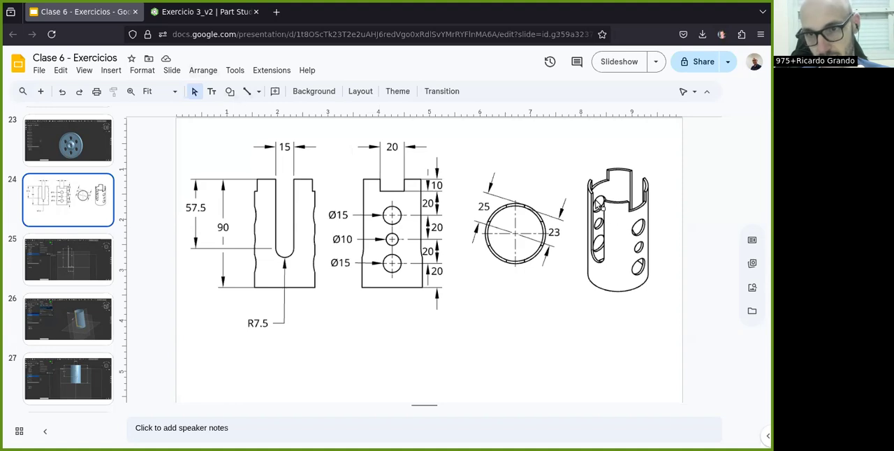
left_click(156, 19)
scroll(379, 203, "down", 3)
right_click_drag(471, 347, 477, 300)
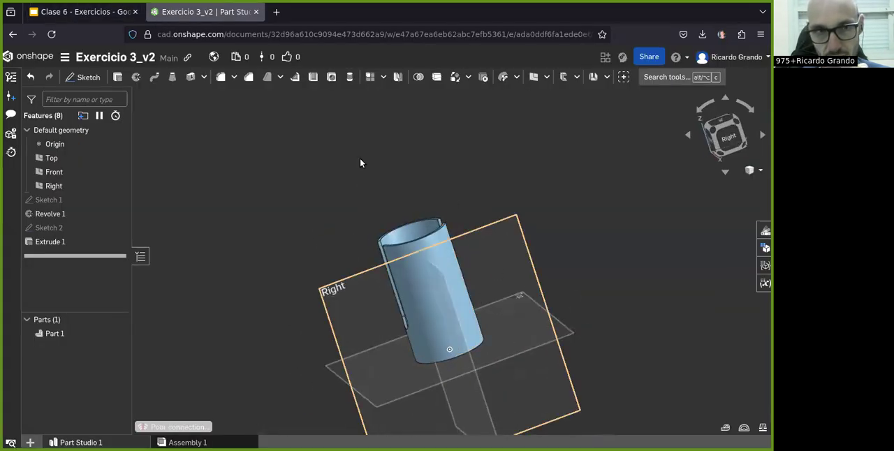
- Check the hole view in the slide drawing and start a sketch on the Right plane, seen from the right
left_click(77, 12)
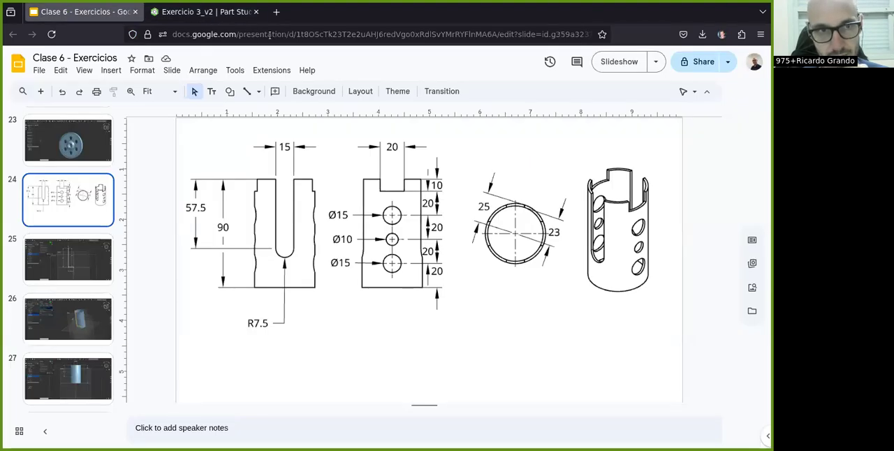
left_click(216, 12)
left_click(729, 136)
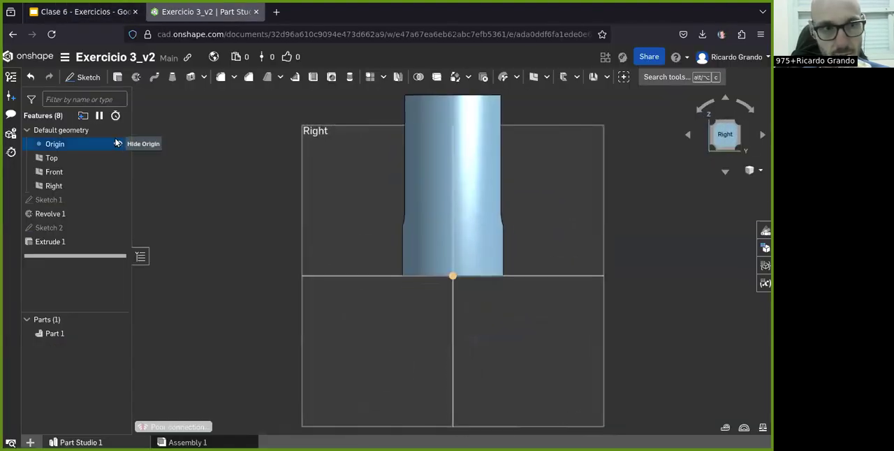
left_click(83, 77)
left_click(363, 185)
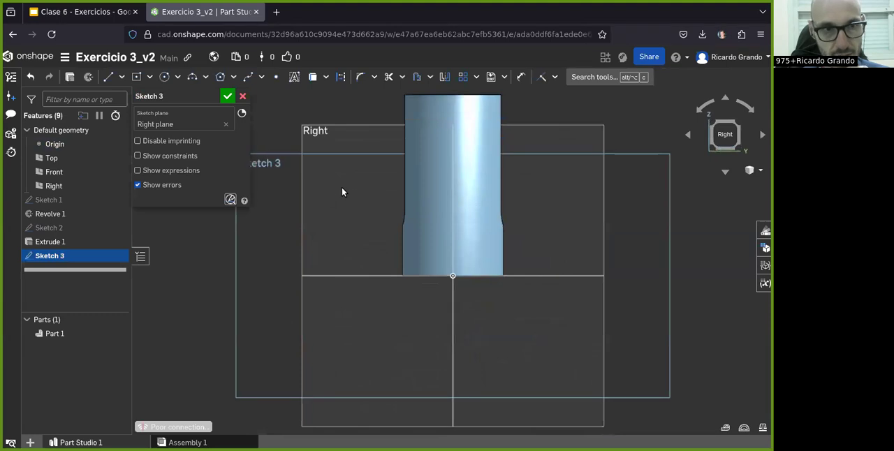
- Draw a circle about 21 mm in diameter on the cylinder's lower vertical centerline, consulting the slide drawing for the hole's size and position
left_click(67, 13)
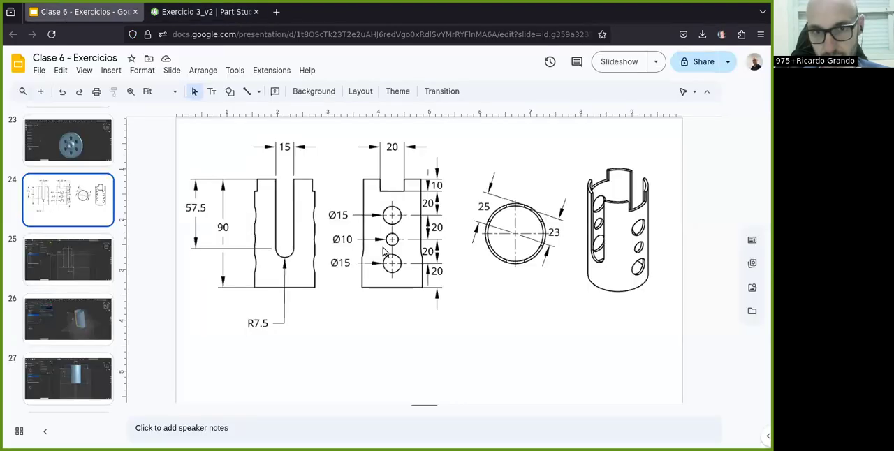
left_click(202, 12)
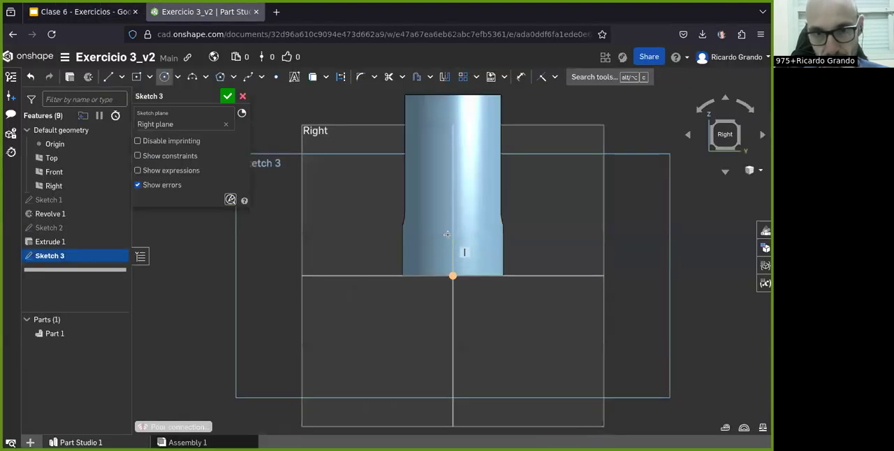
left_click(453, 236)
left_click(468, 253)
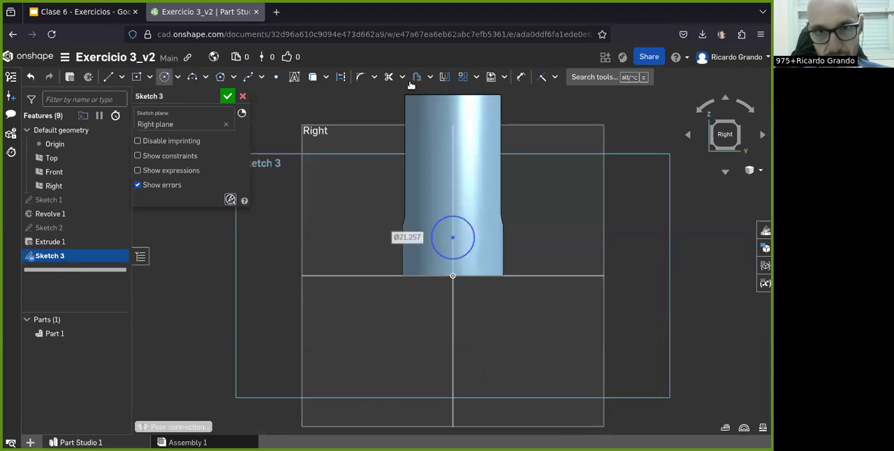
left_click(106, 13)
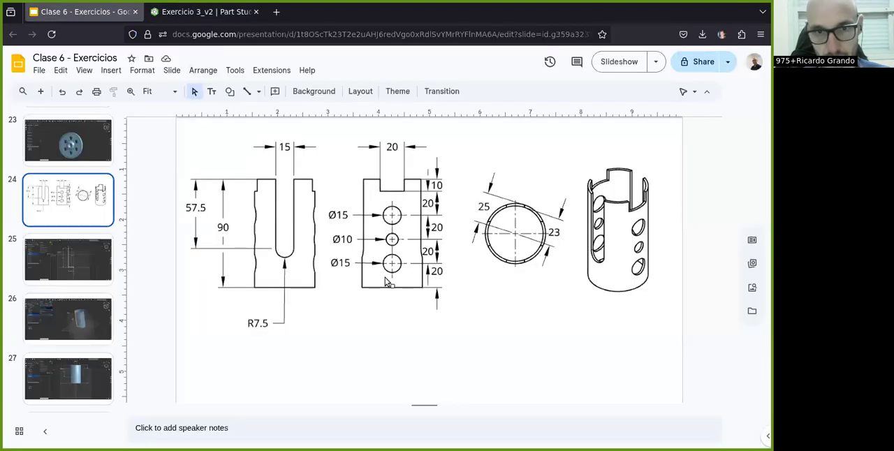
- Set the diameter of the circle on the cylinder's lower centerline to 15 mm
left_click(187, 12)
left_click(473, 241)
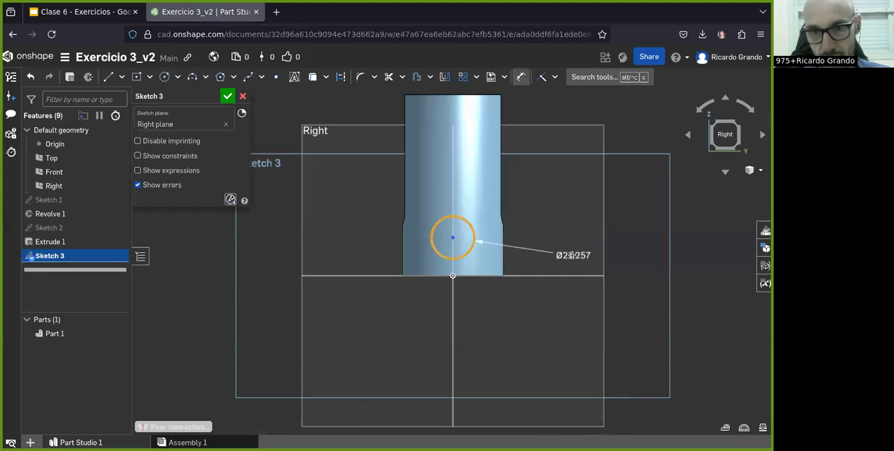
left_click(568, 252)
type("15")
key("Return")
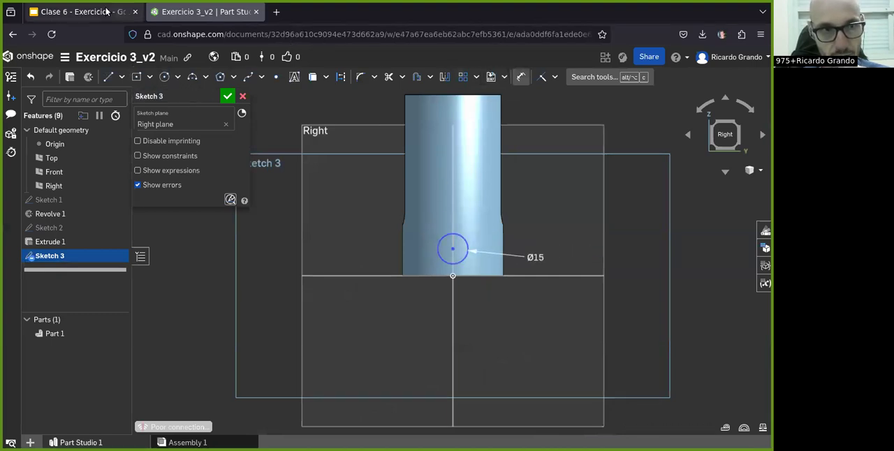
- Check the slide drawing and dimension the lower circle's center 20 mm above the cylinder's base
left_click(84, 12)
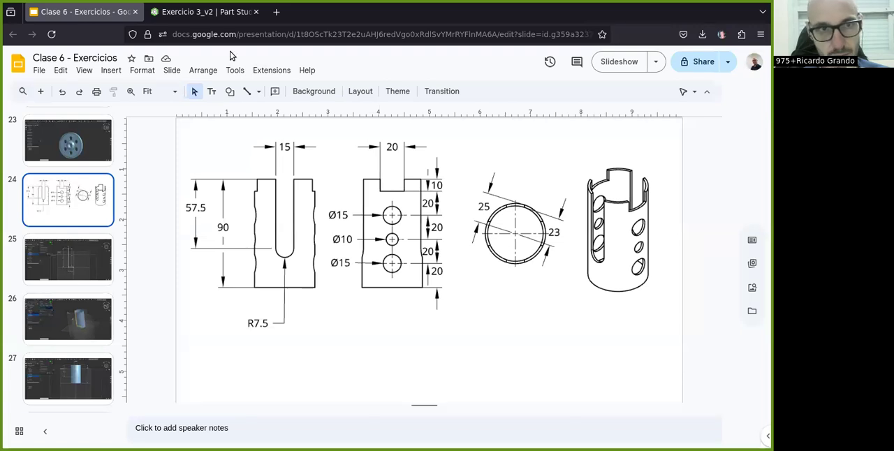
left_click(174, 11)
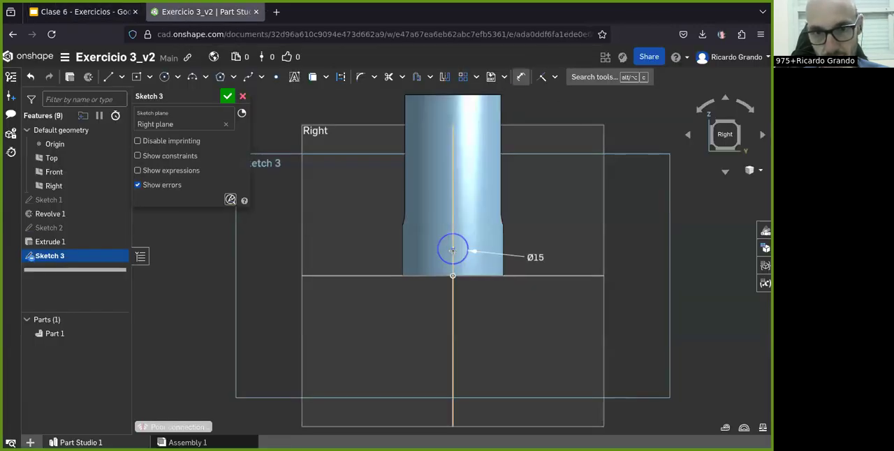
left_click(387, 272)
left_click(452, 249)
left_click(370, 270)
type("20")
key("Return")
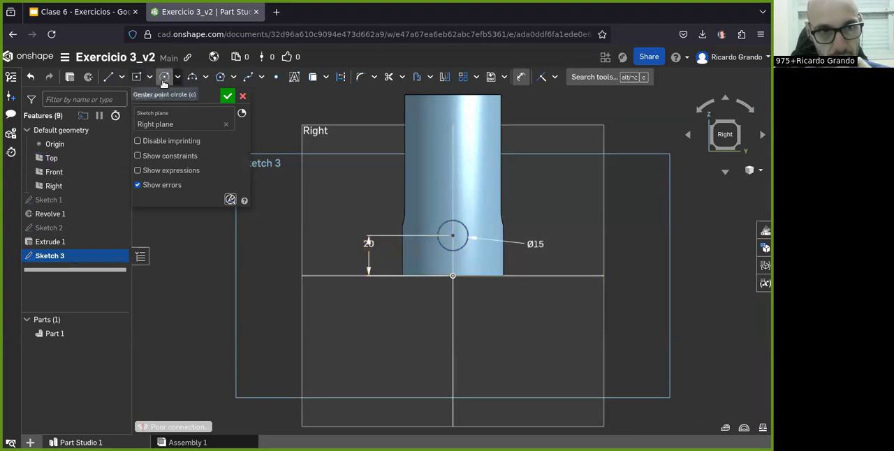
- Draw a second circle on the vertical centerline above the first and set its diameter to 10 mm
left_click(164, 77)
left_click(473, 195)
left_click(521, 80)
left_click(474, 192)
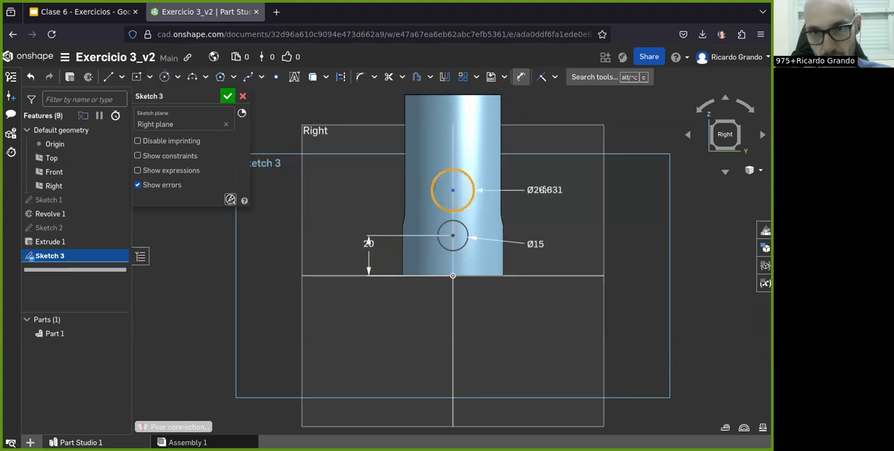
left_click(542, 194)
type("10")
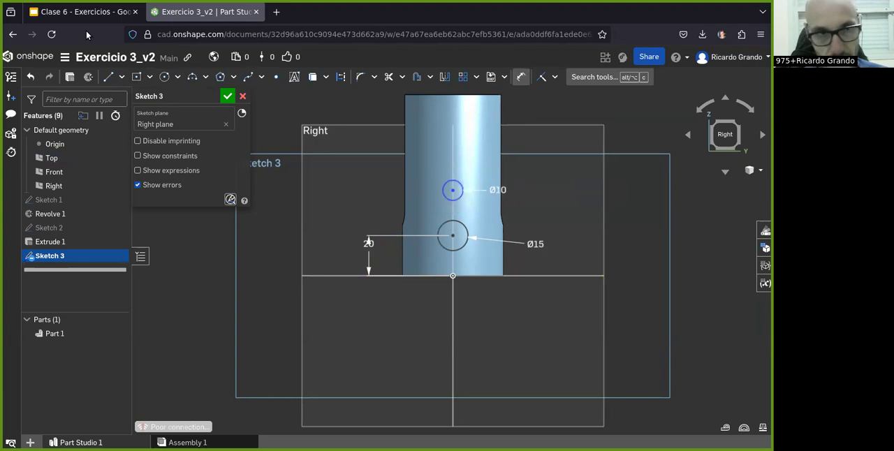
- Check the slide drawing and dimension the 10 mm circle's center 40 mm above the Top plane
left_click(83, 12)
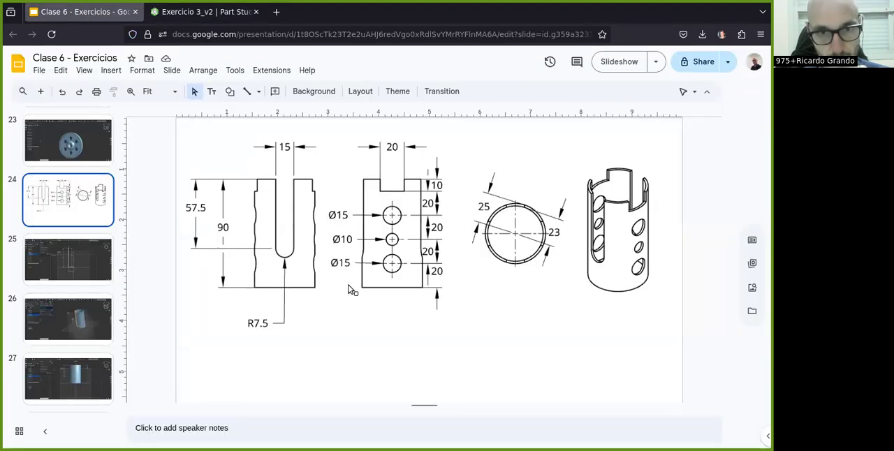
left_click(196, 11)
left_click(343, 276)
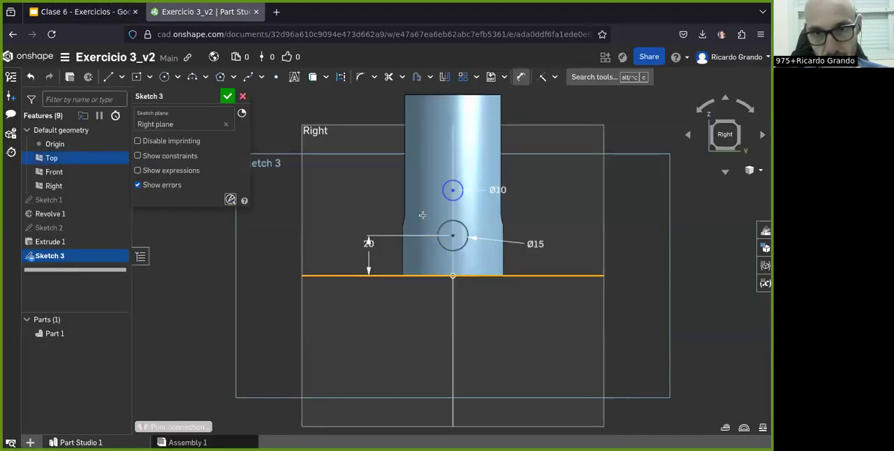
left_click(452, 190)
left_click(342, 215)
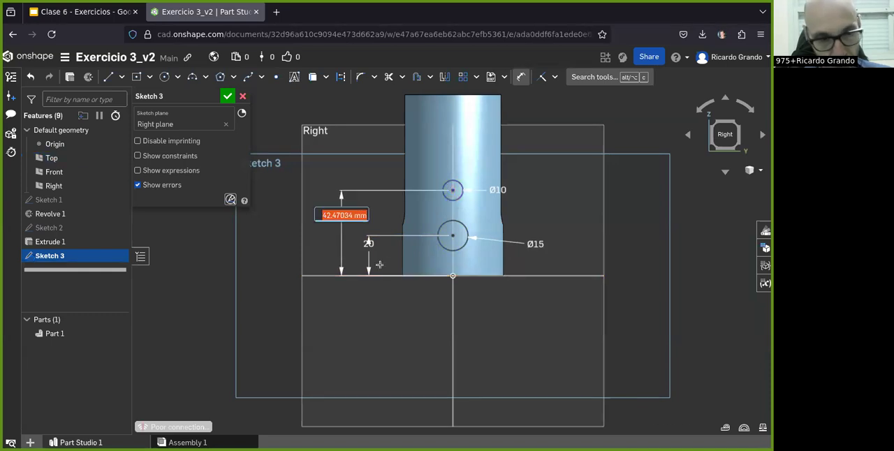
type("3")
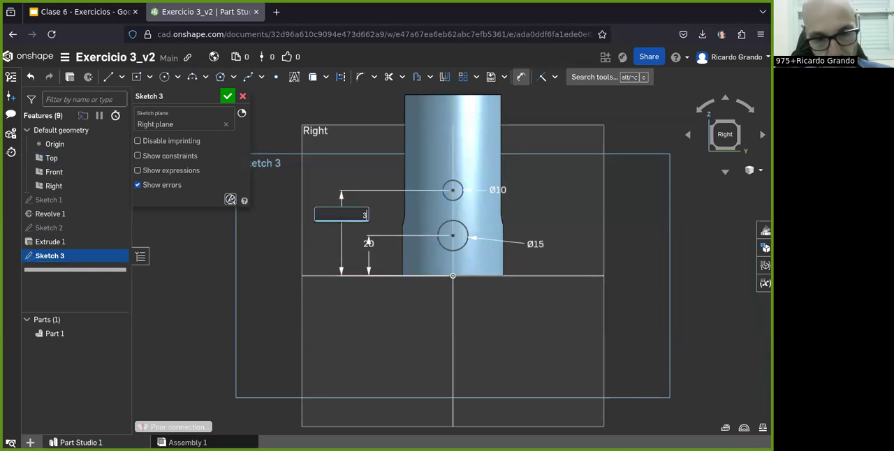
key("Return")
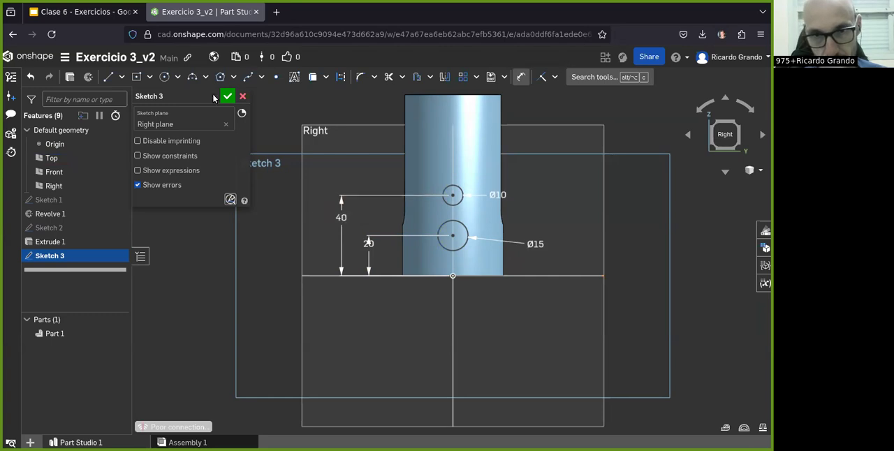
- Consult the slide drawing, draw a third circle on the centerline above the 10 mm circle, and set its diameter to 20 mm
left_click(79, 12)
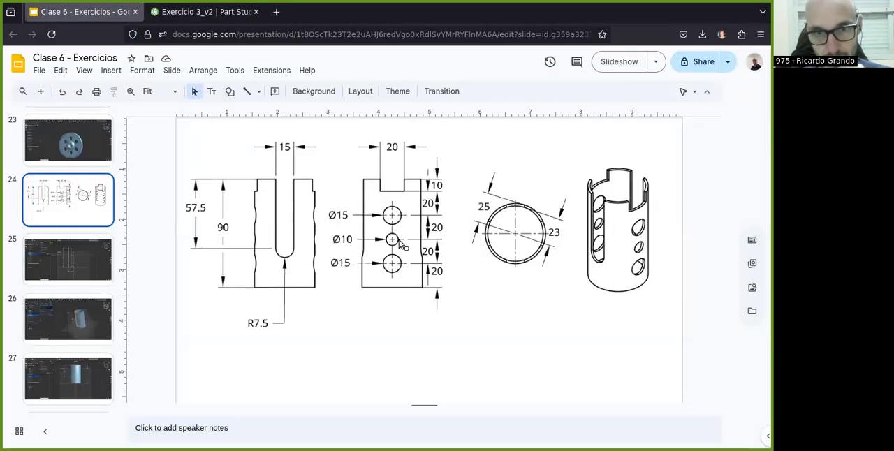
left_click(203, 12)
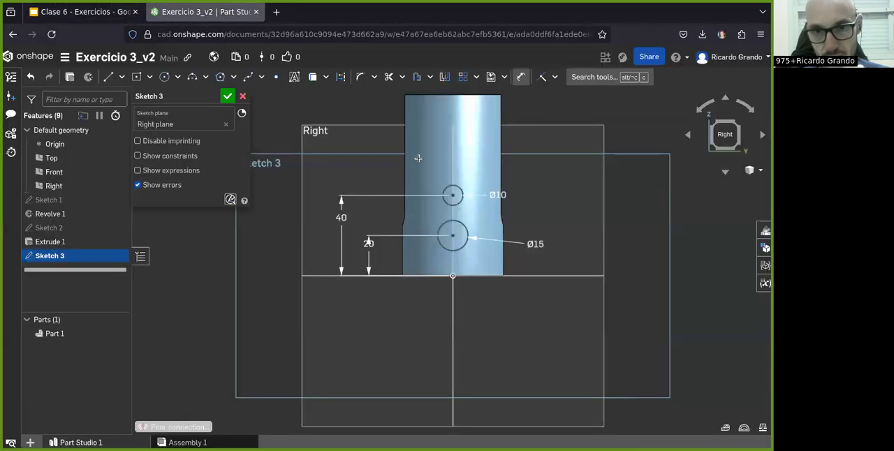
left_click(164, 77)
left_click(464, 161)
left_click(520, 77)
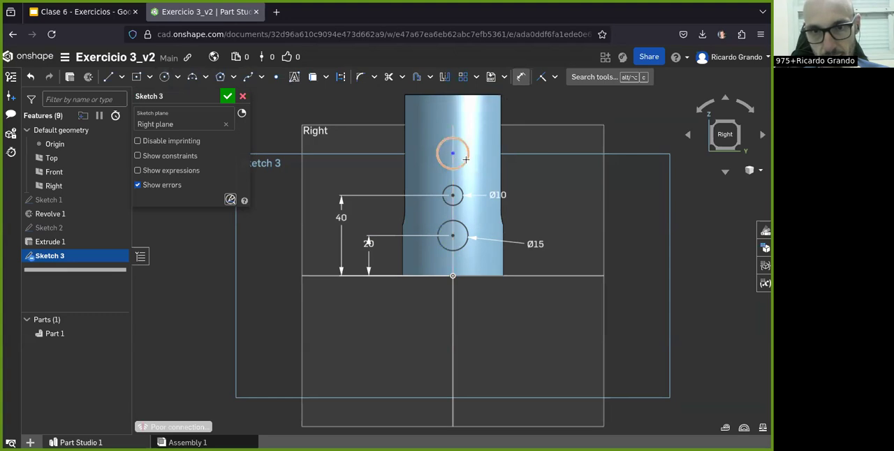
left_click(465, 160)
left_click(544, 164)
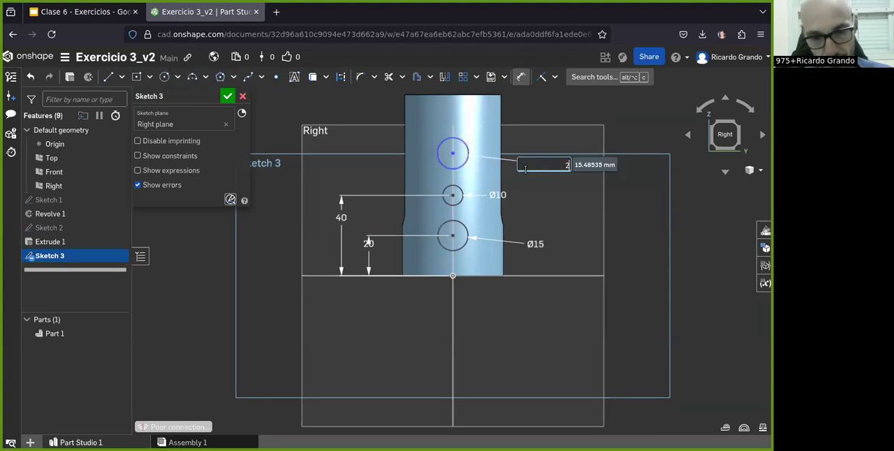
key("Return")
- Recheck the hole sizes in the slide drawing and set the uppermost circle's diameter to 15 mm
left_click(82, 12)
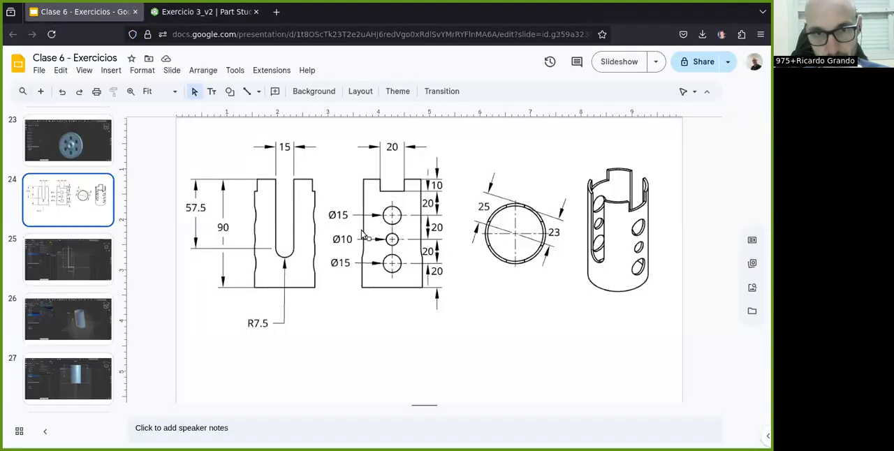
left_click(199, 12)
double_click(570, 168)
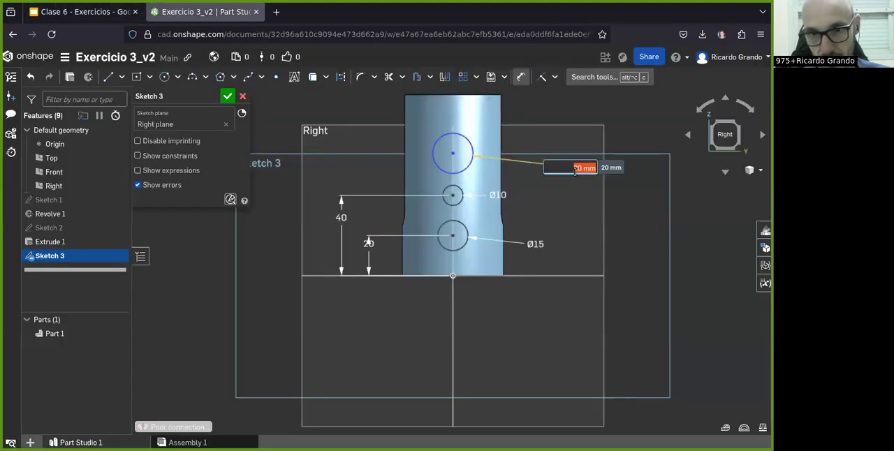
double_click(580, 172)
type("15")
key("Return")
- Check the hole spacing in the slide drawing and dimension the uppermost circle's center 60 mm above the Top plane
left_click(85, 7)
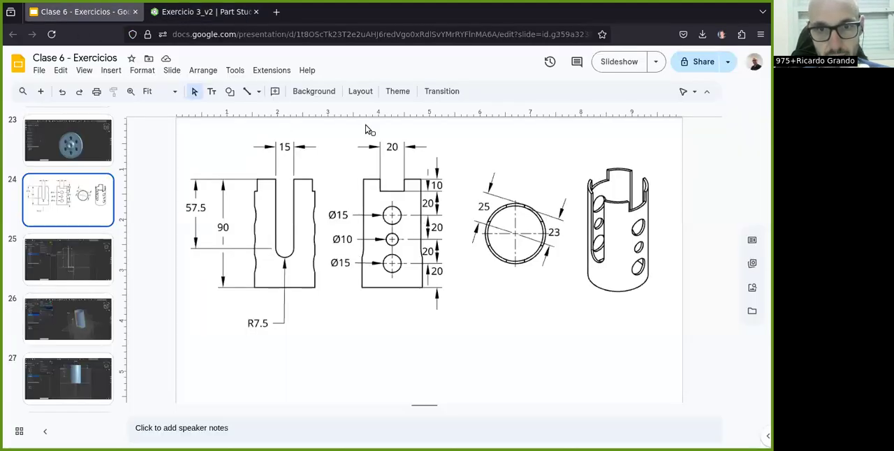
left_click(201, 12)
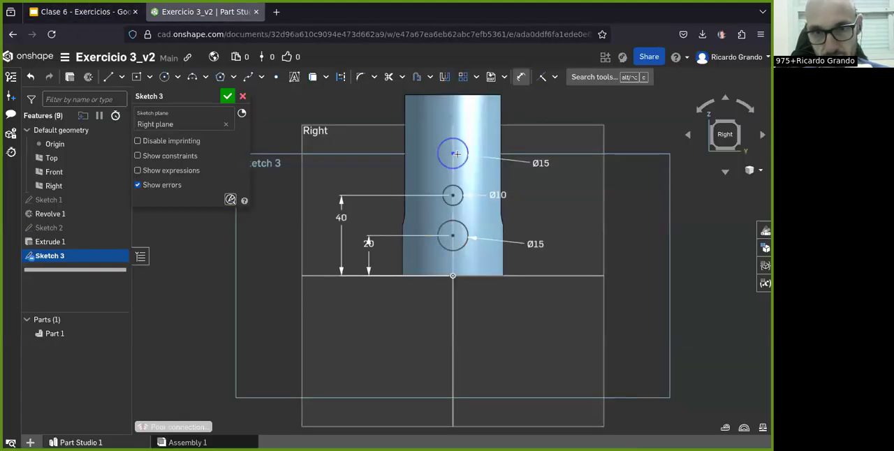
left_click(328, 277)
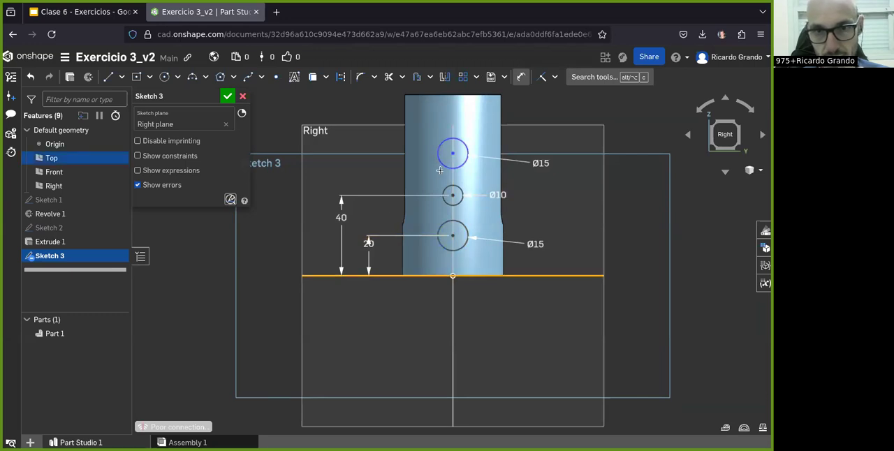
left_click(451, 155)
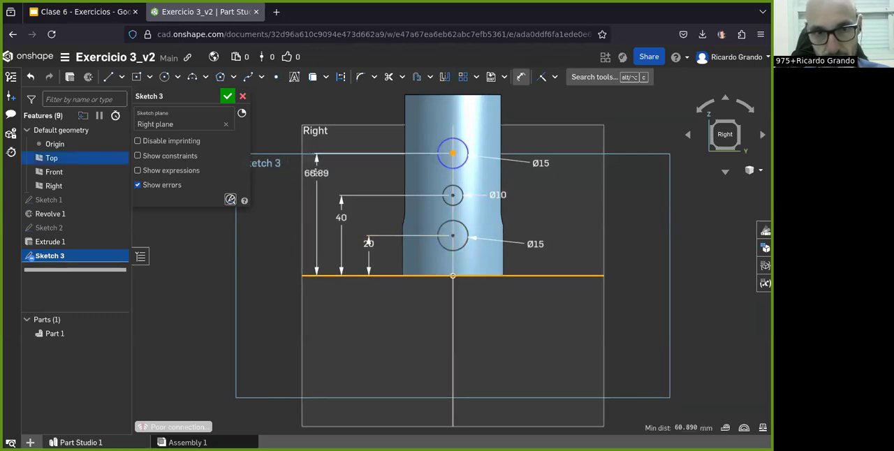
left_click(307, 174)
type("80")
key("Return")
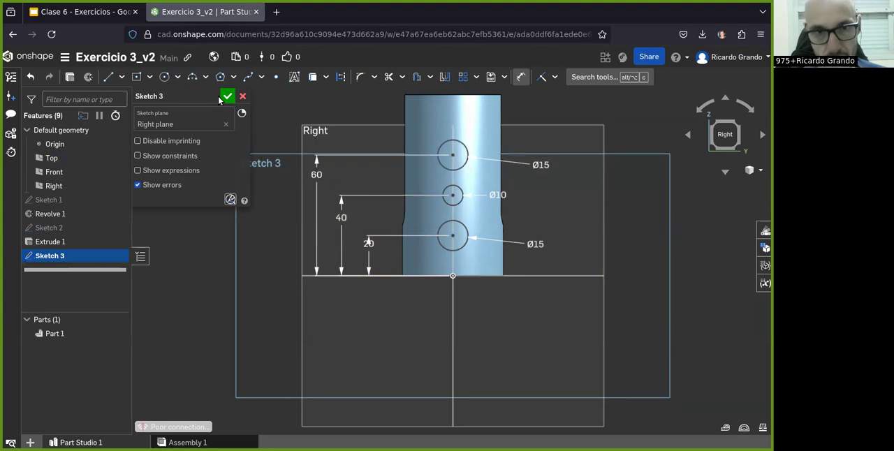
- Consult the slide drawing's notch and draw a center-point rectangle about 30 mm wide on the centerline at the cylinder's upper end
left_click(91, 12)
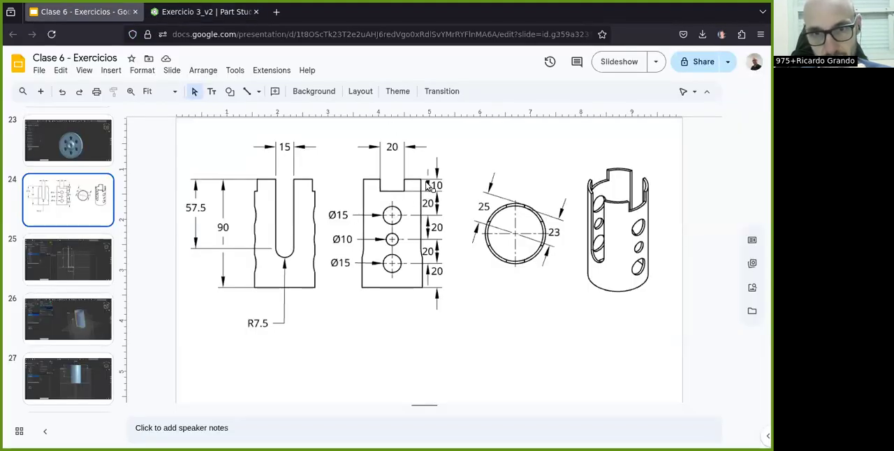
left_click(203, 12)
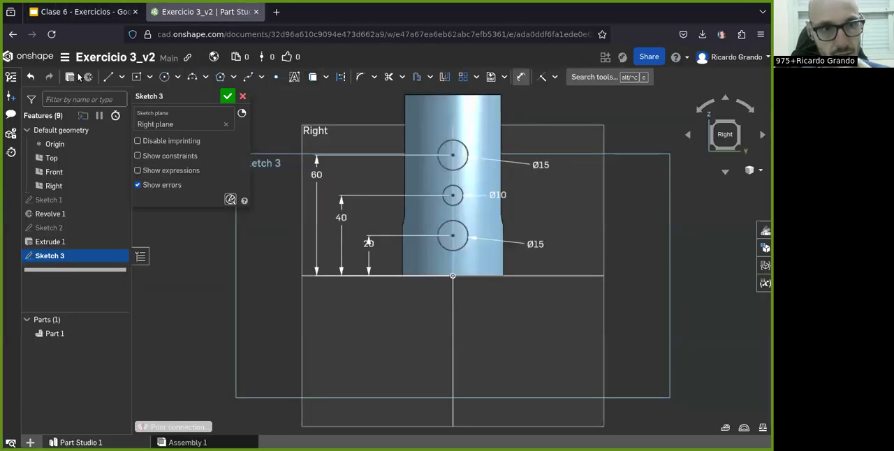
left_click(135, 81)
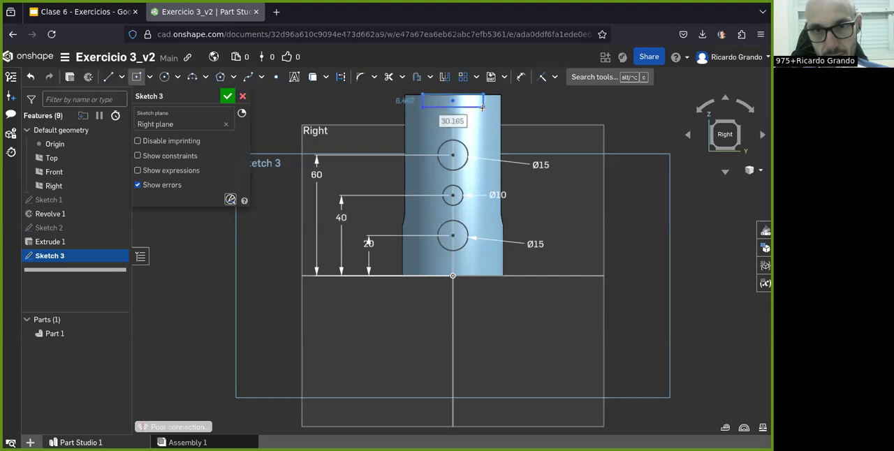
scroll(485, 133, "down", 3)
scroll(497, 143, "up", 5)
- Check the notch depth in the slide drawing and set the rectangle's height to 10 mm
left_click(520, 77)
left_click(119, 12)
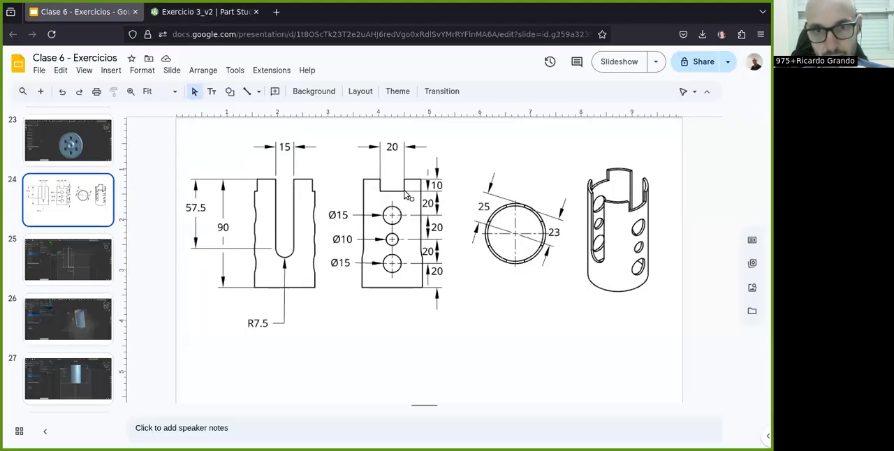
left_click(175, 12)
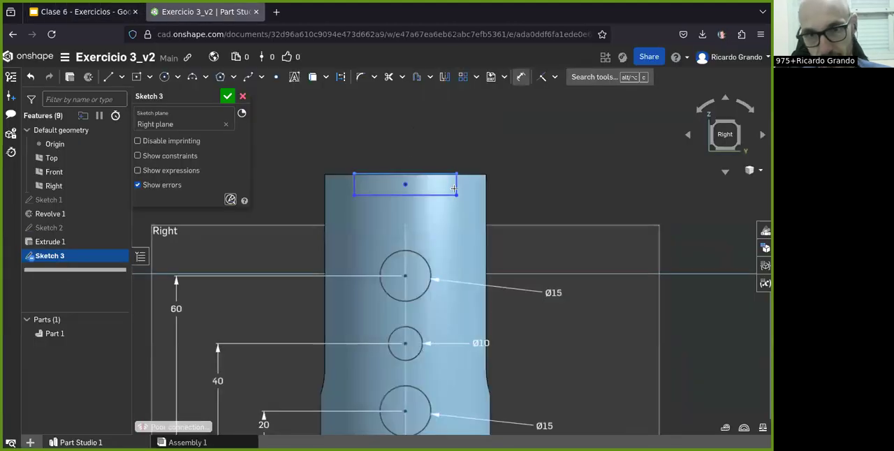
left_click(484, 188)
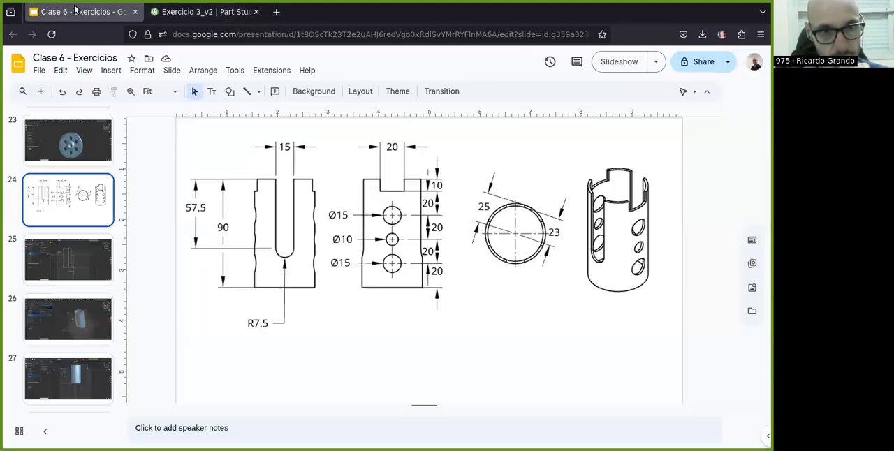
- Check the notch width in the slide drawing and set the rectangle's width to 20 mm
left_click(105, 12)
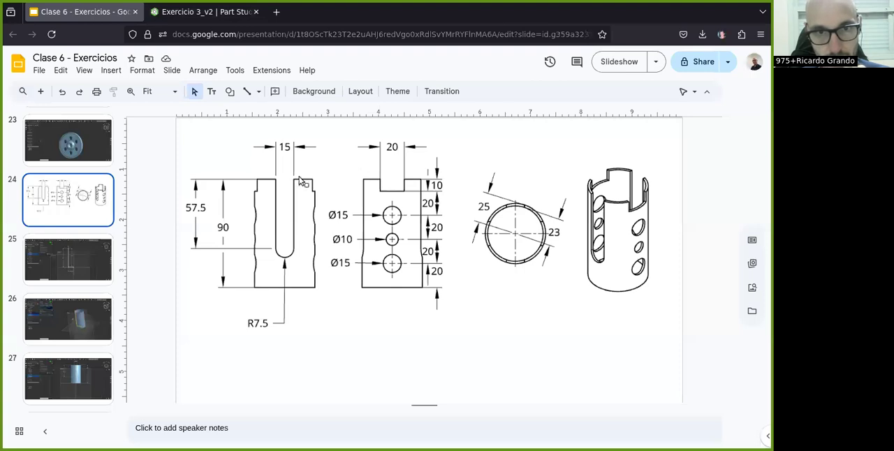
left_click(175, 14)
left_click(392, 166)
left_click(401, 121)
type("2")
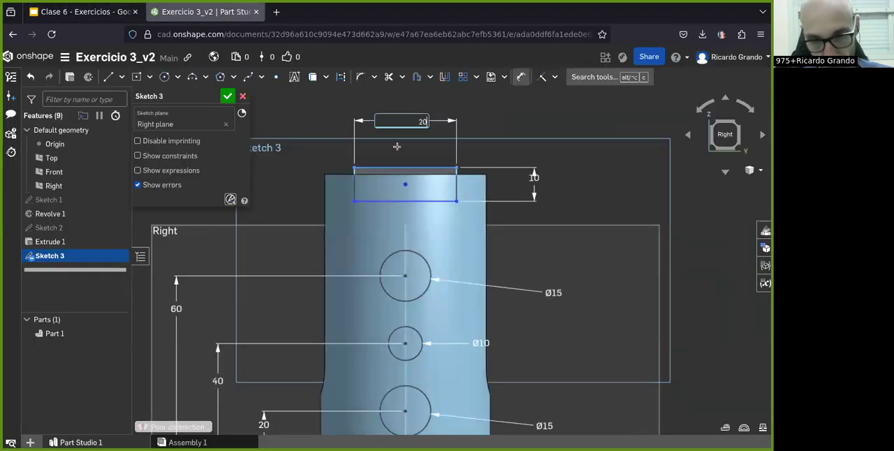
type("0")
key("Return")
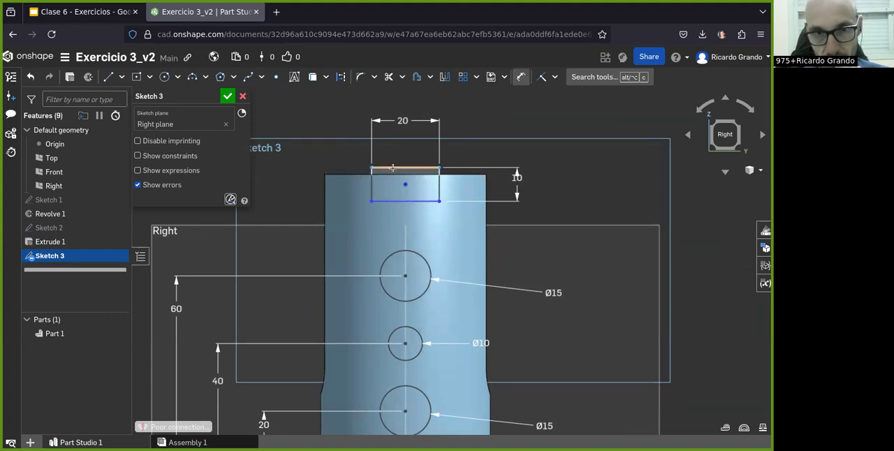
- Dimension the notch rectangle's upper edge 90 mm above the Top plane
scroll(392, 171, "down", 3)
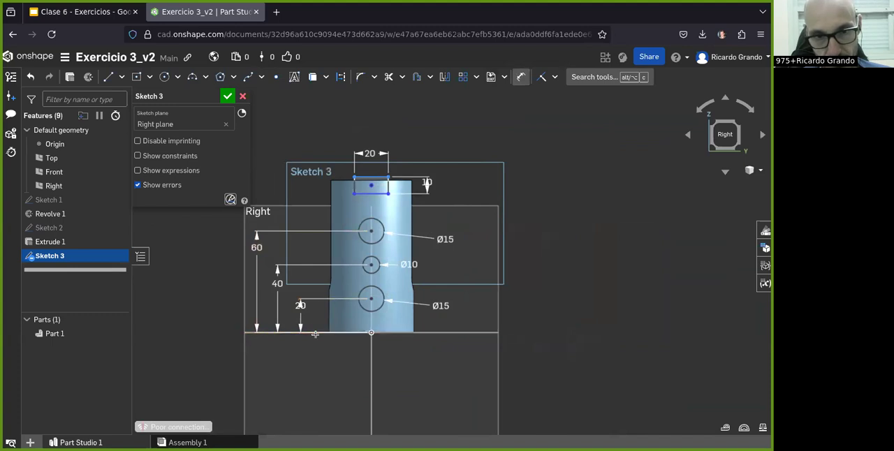
left_click(316, 333)
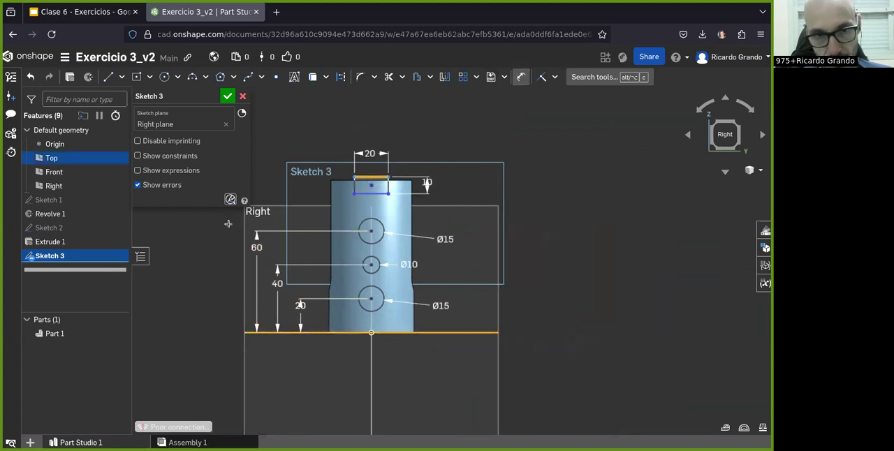
left_click(482, 255)
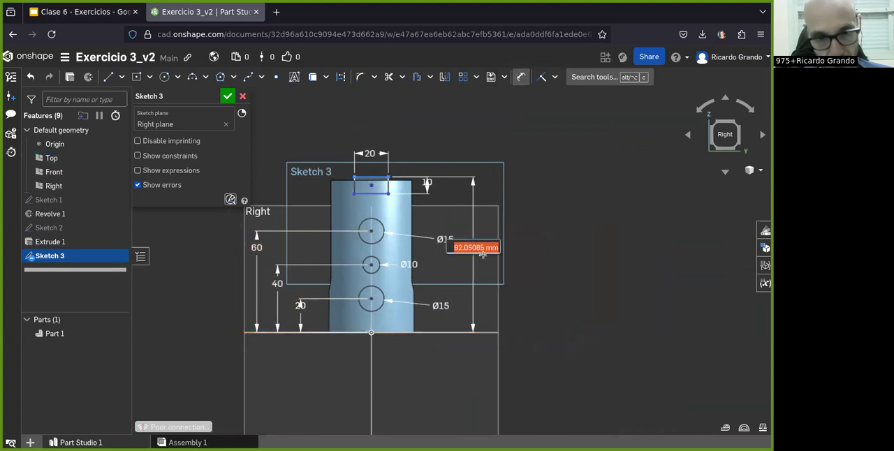
type("90")
key("Return")
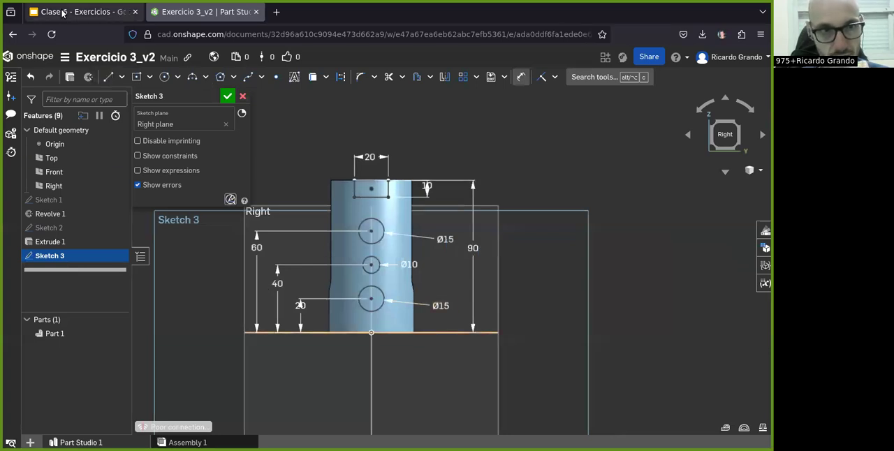
- Check the slide drawing's side view and finish the sketch of the side holes and notch
left_click(82, 12)
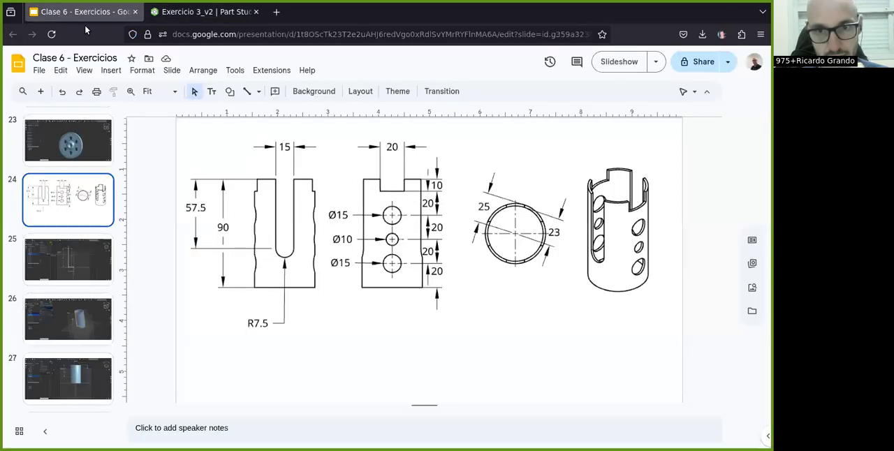
left_click(168, 11)
left_click(230, 94)
scroll(350, 278, "down", 2)
right_click_drag(350, 278, 307, 282)
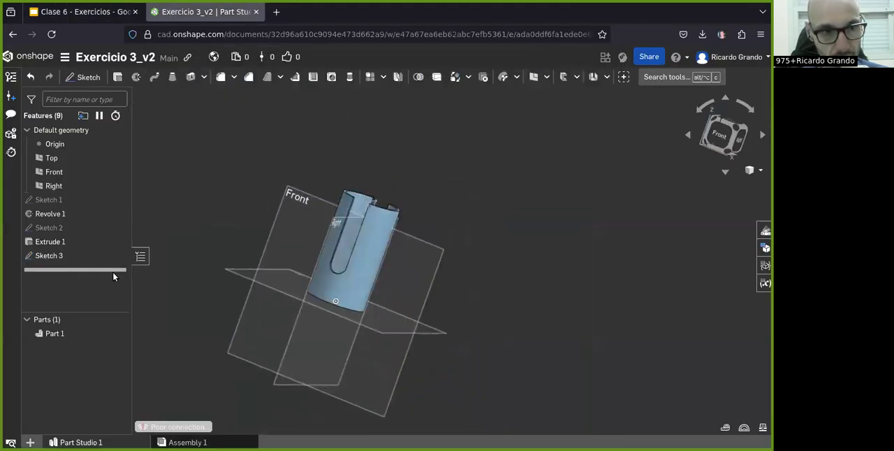
- Extrude the side-hole and notch sketch as a symmetric removal 60 mm deep through both cylinder walls
left_click(98, 255)
key("n")
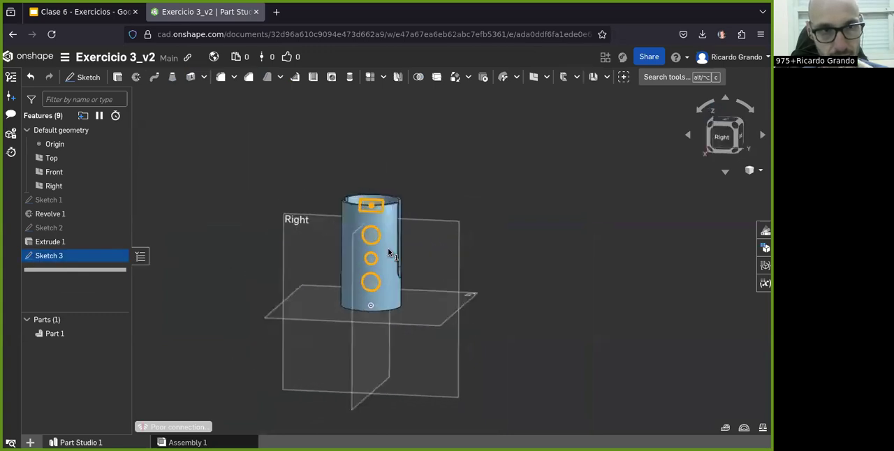
left_click(136, 77)
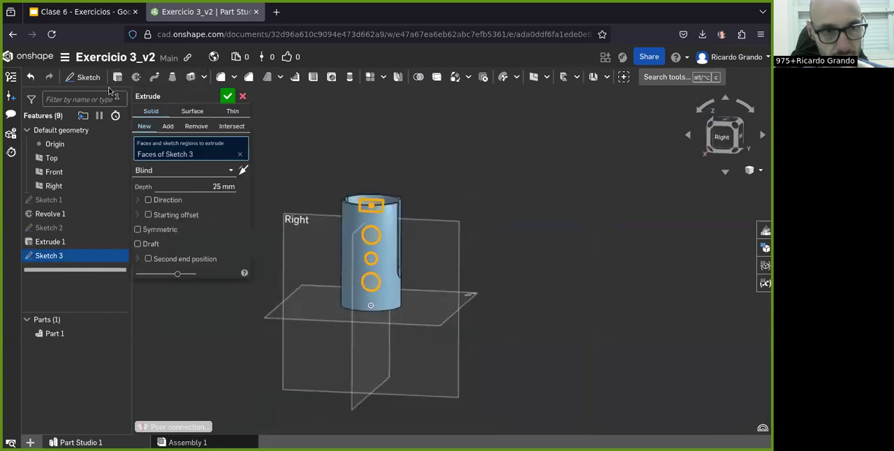
left_click(196, 125)
double_click(217, 187)
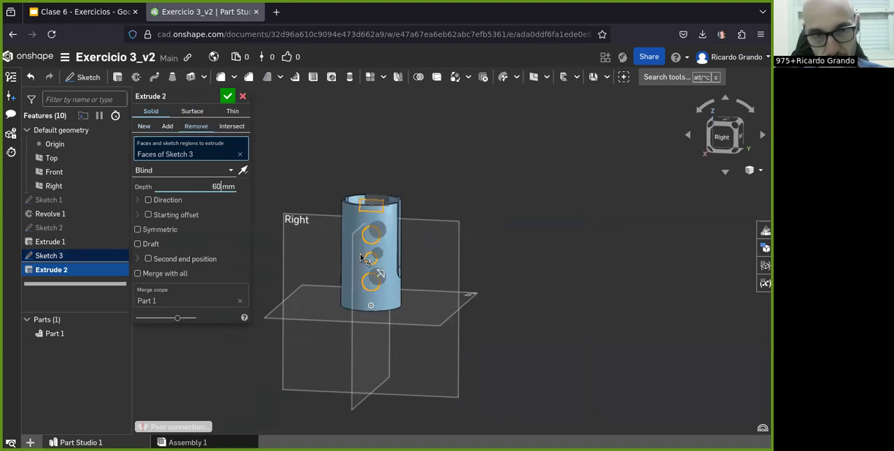
left_click(138, 229)
right_click_drag(439, 369, 315, 289)
left_click(228, 98)
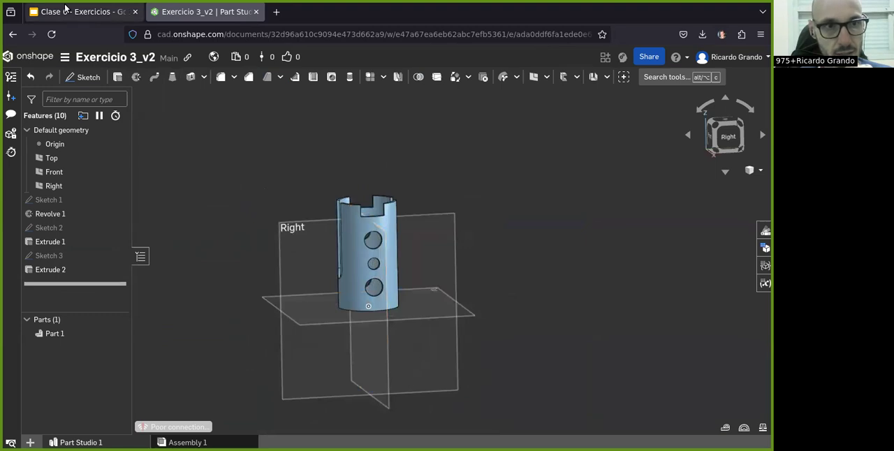
- Compare the finished cylinder's slots, notches and holes with the slide drawing from several angles
left_click(65, 8)
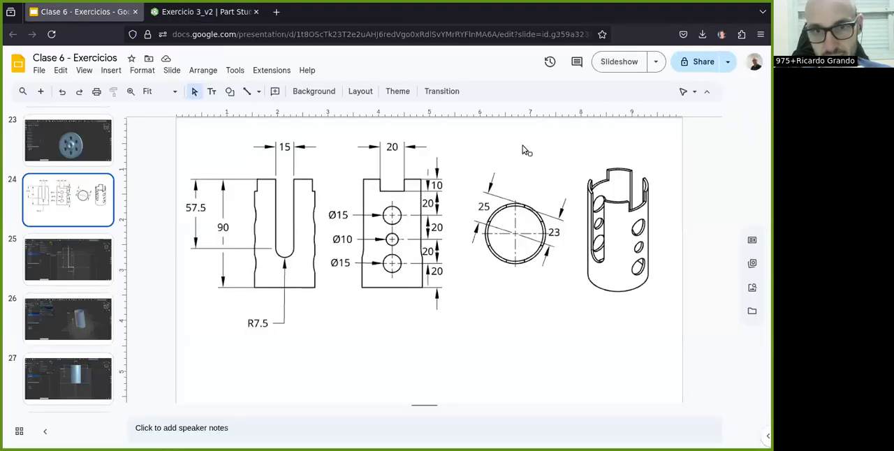
left_click(172, 10)
scroll(345, 259, "up", 4)
right_click_drag(345, 262, 346, 215)
scroll(339, 248, "down", 3)
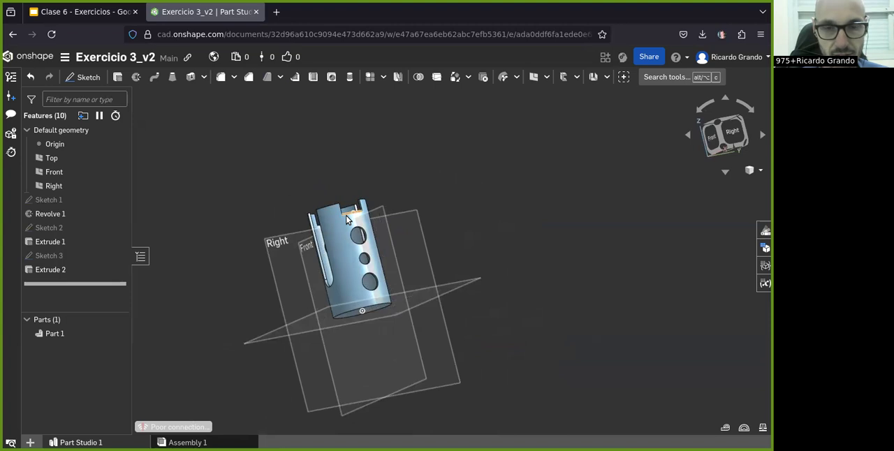
right_click_drag(345, 262, 326, 299)
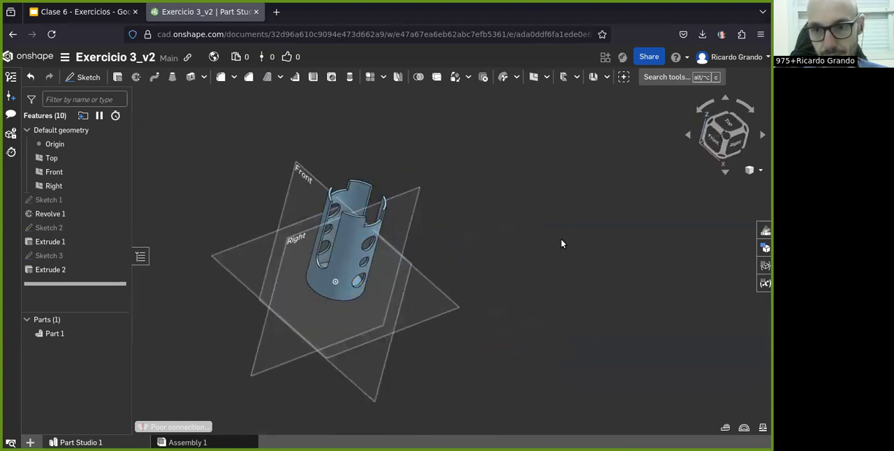